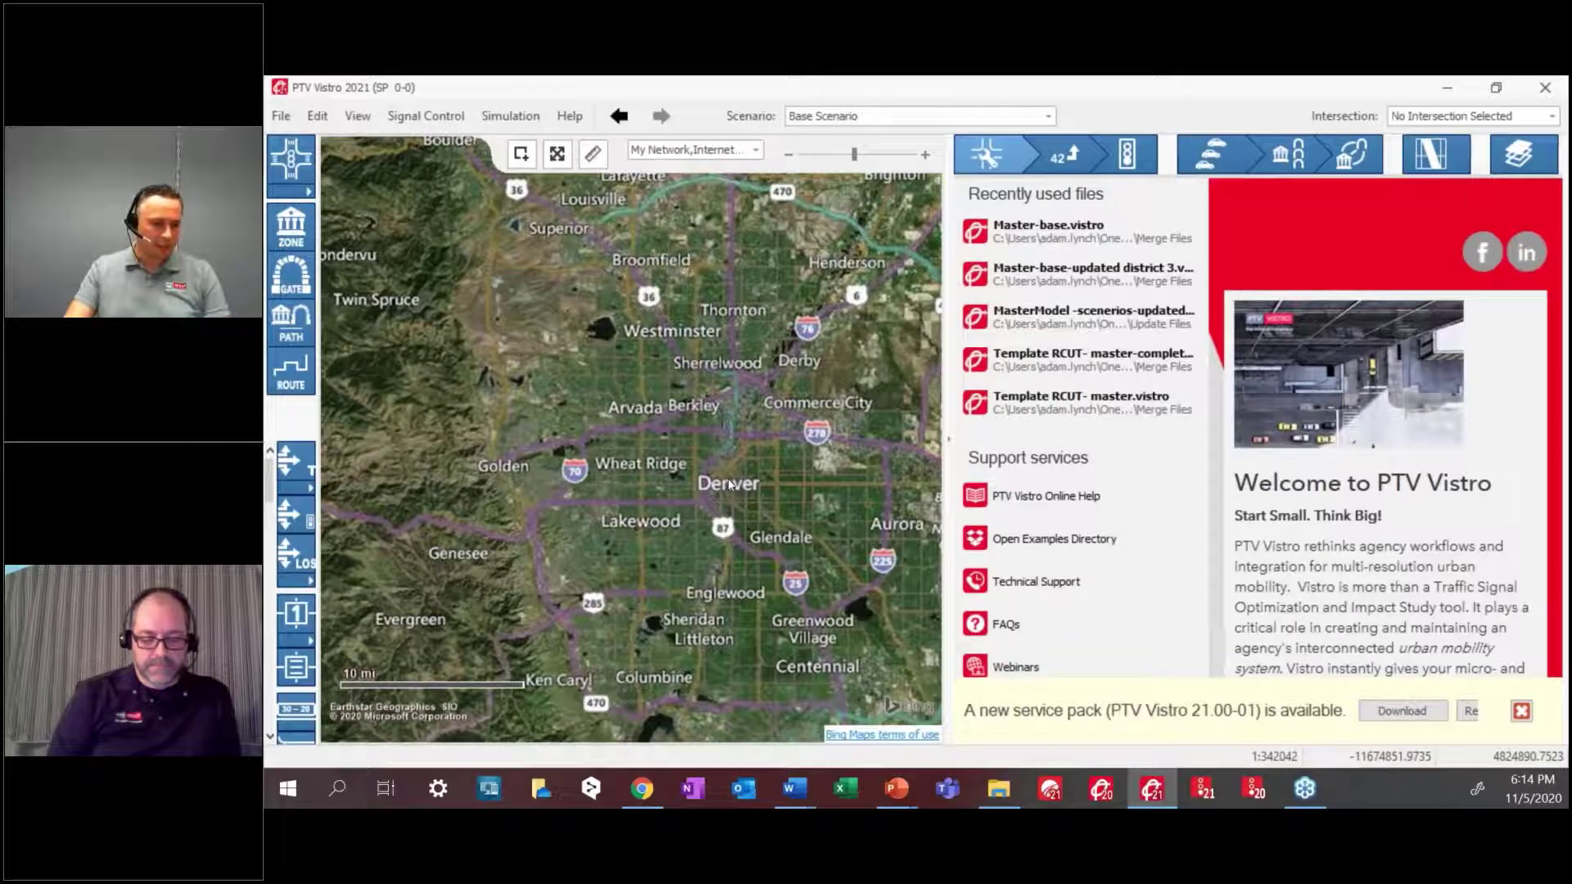
Zoom into downtown Denver and place the first intersection on Wynkoop St near Union Station
{"action": "scroll", "coordinate": [728, 484], "scroll_direction": "up", "scroll_amount": 10}
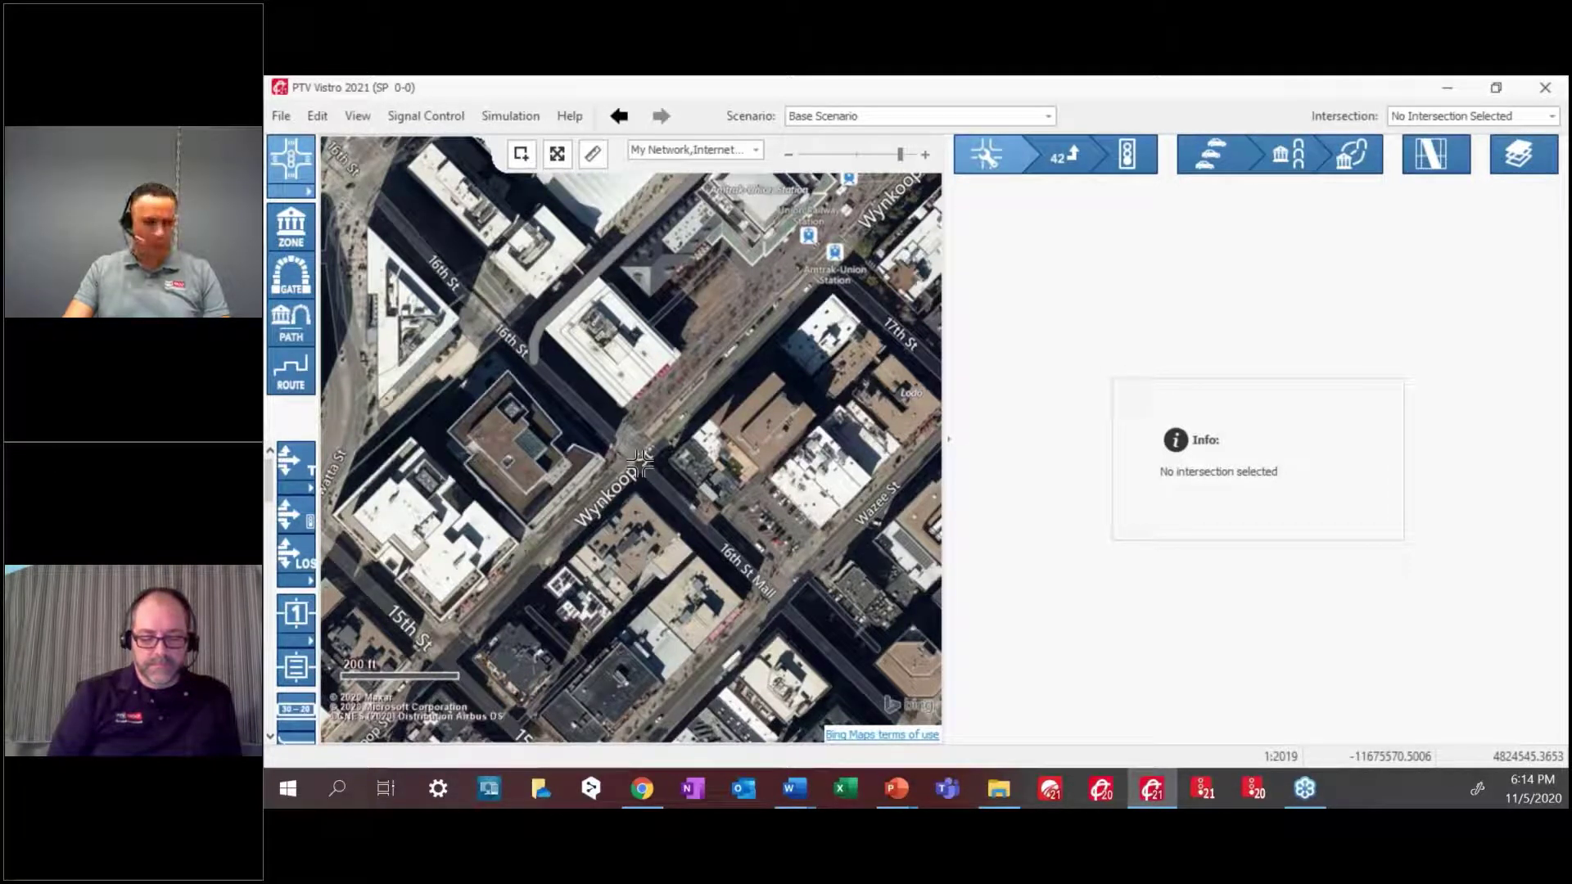
{"action": "left_click", "coordinate": [641, 464]}
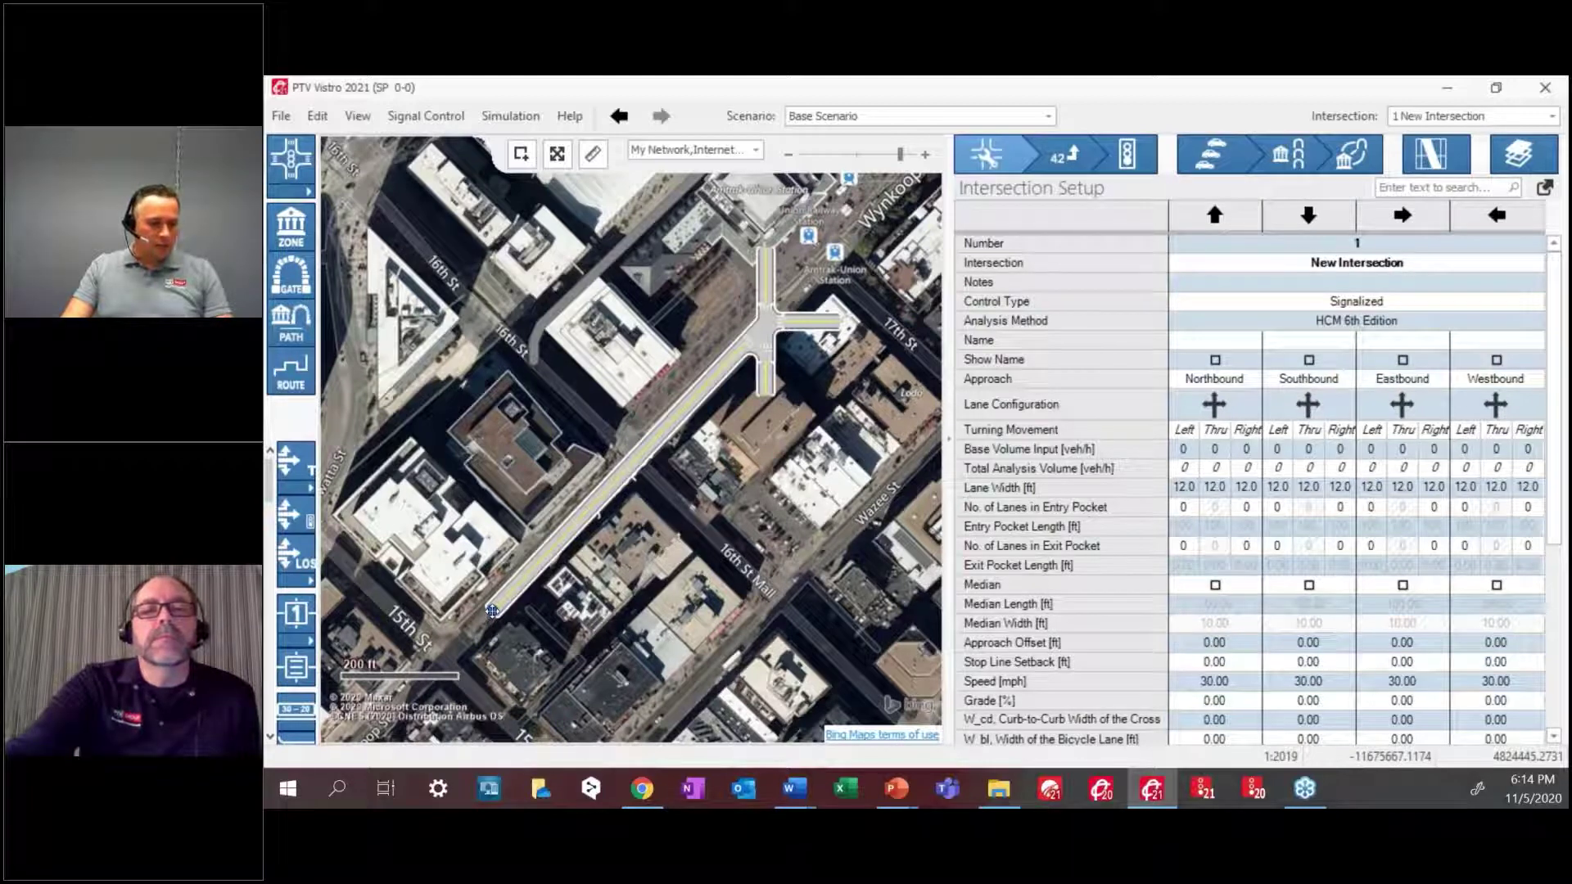
Extend intersection 1's leg down Wynkoop St, add intersection 2, and run its west leg along 16th St
{"action": "left_click_drag", "start_coordinate": [492, 611], "coordinate": [468, 619]}
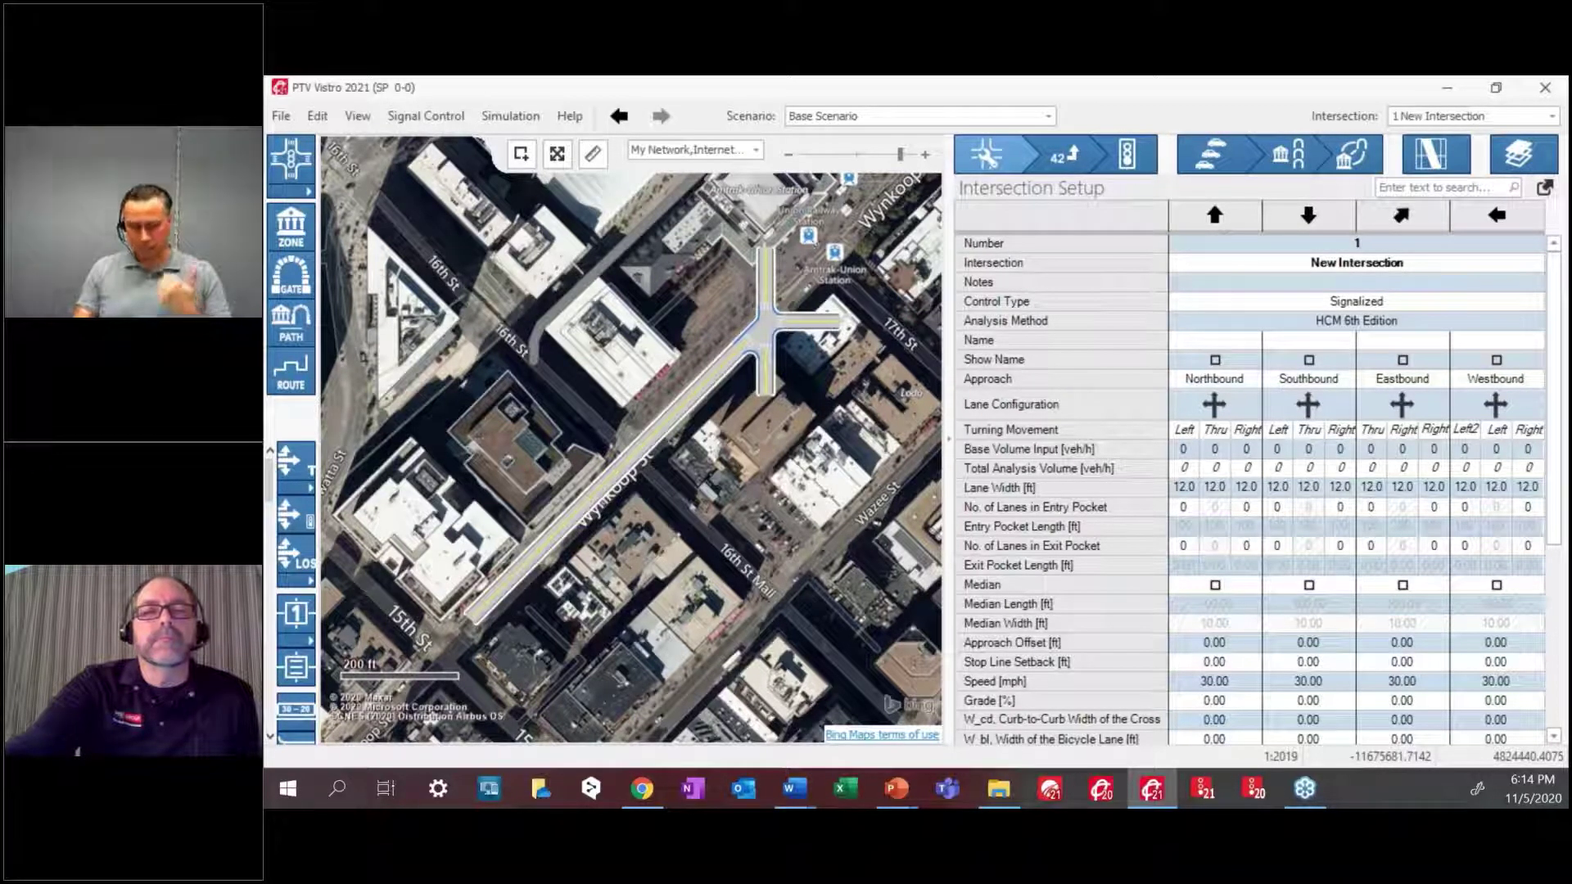
{"action": "left_click", "coordinate": [771, 598]}
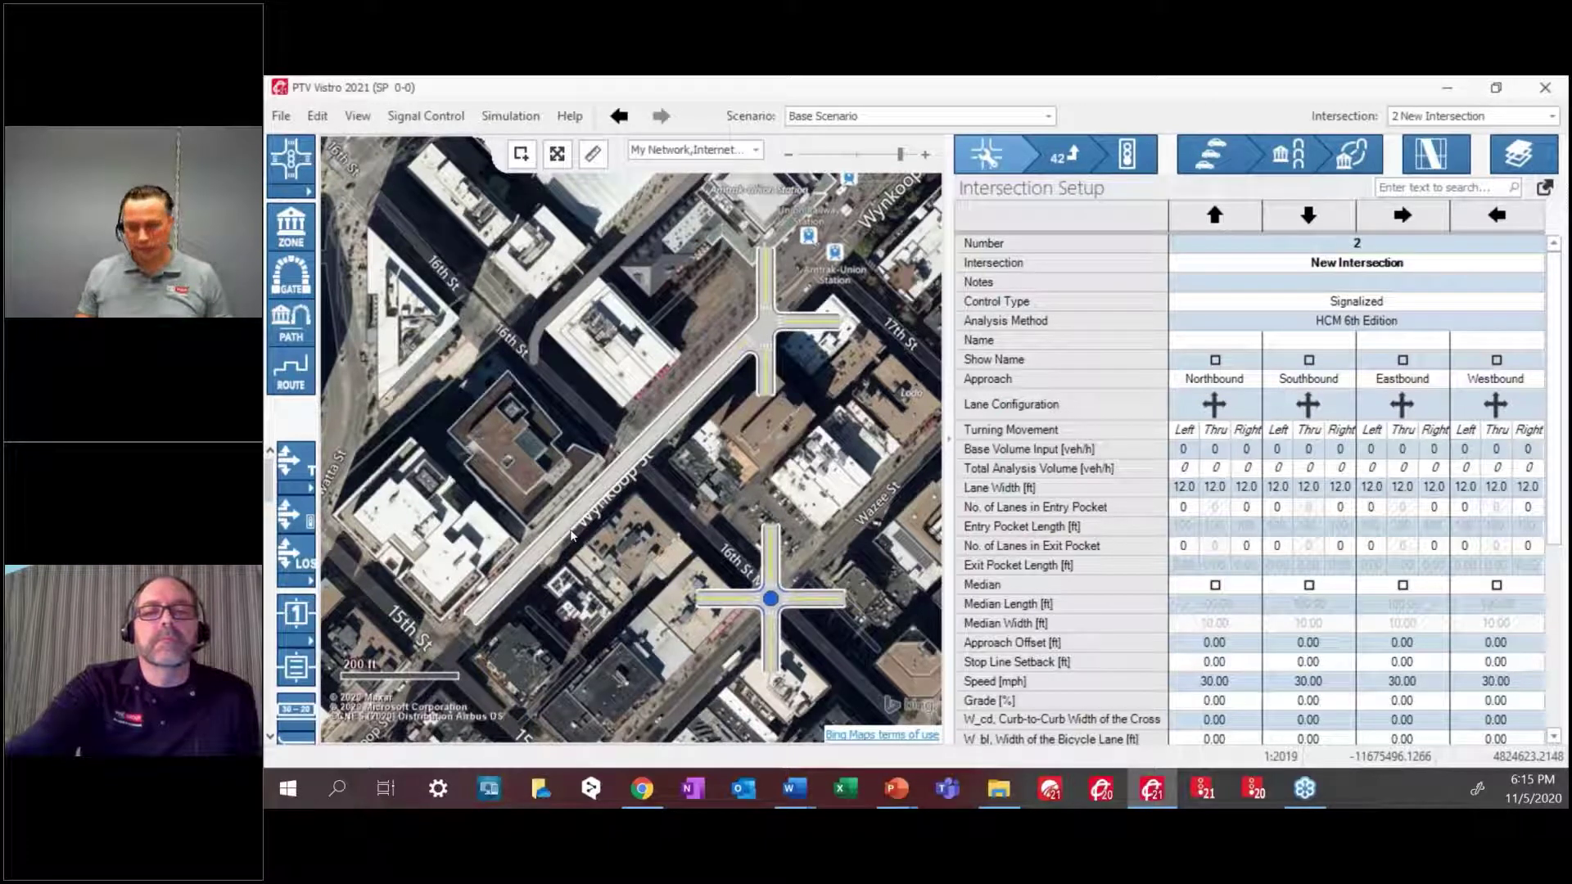
{"action": "left_click_drag", "start_coordinate": [570, 535], "coordinate": [653, 457]}
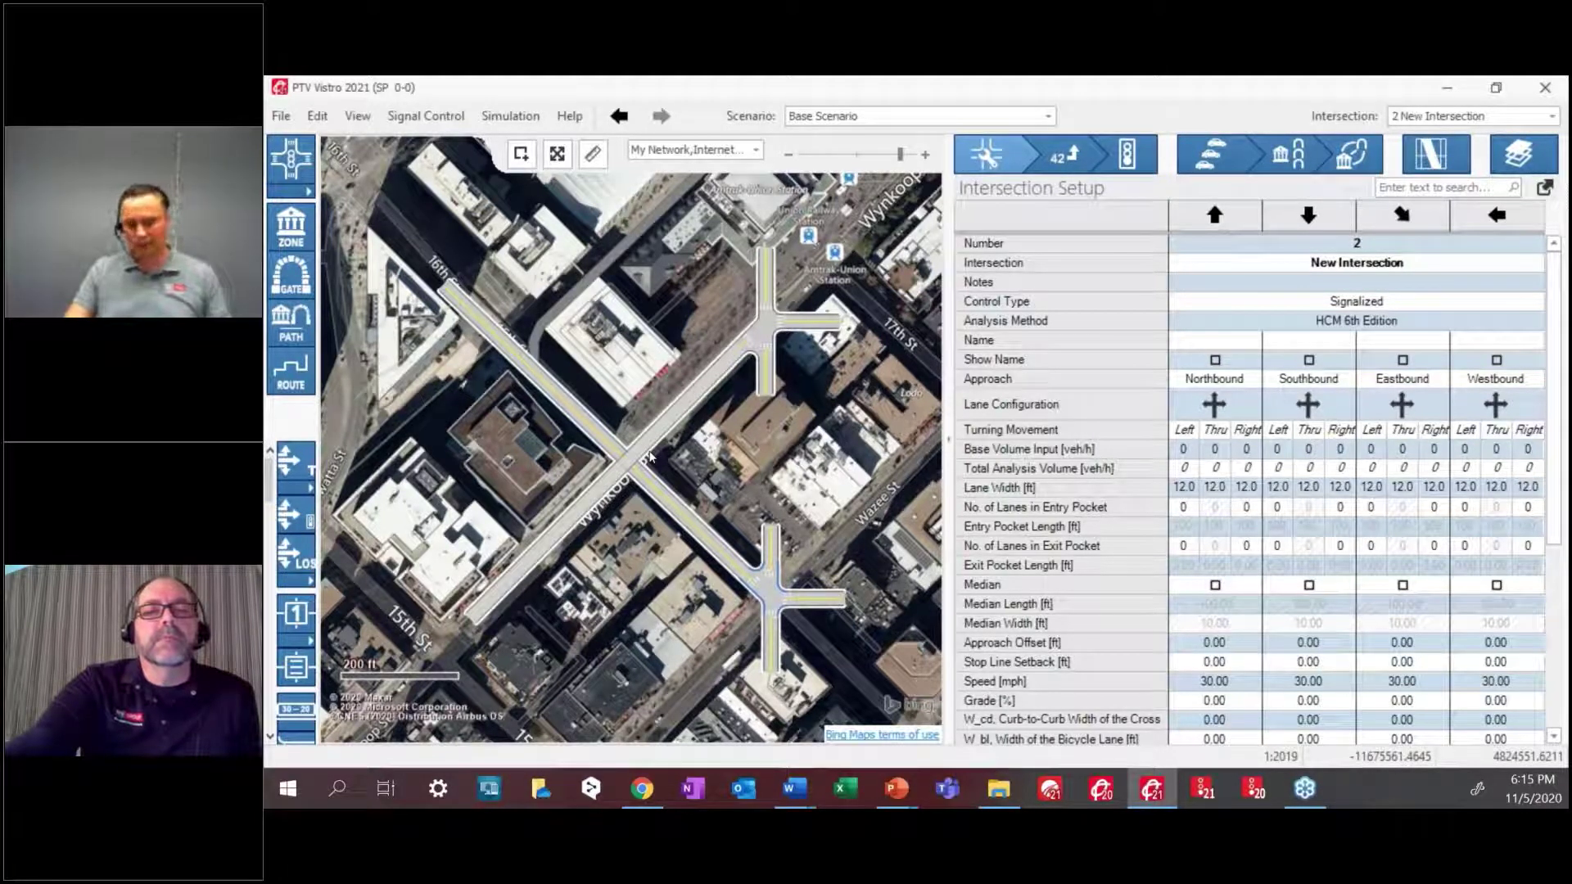
{"action": "left_click", "coordinate": [648, 461]}
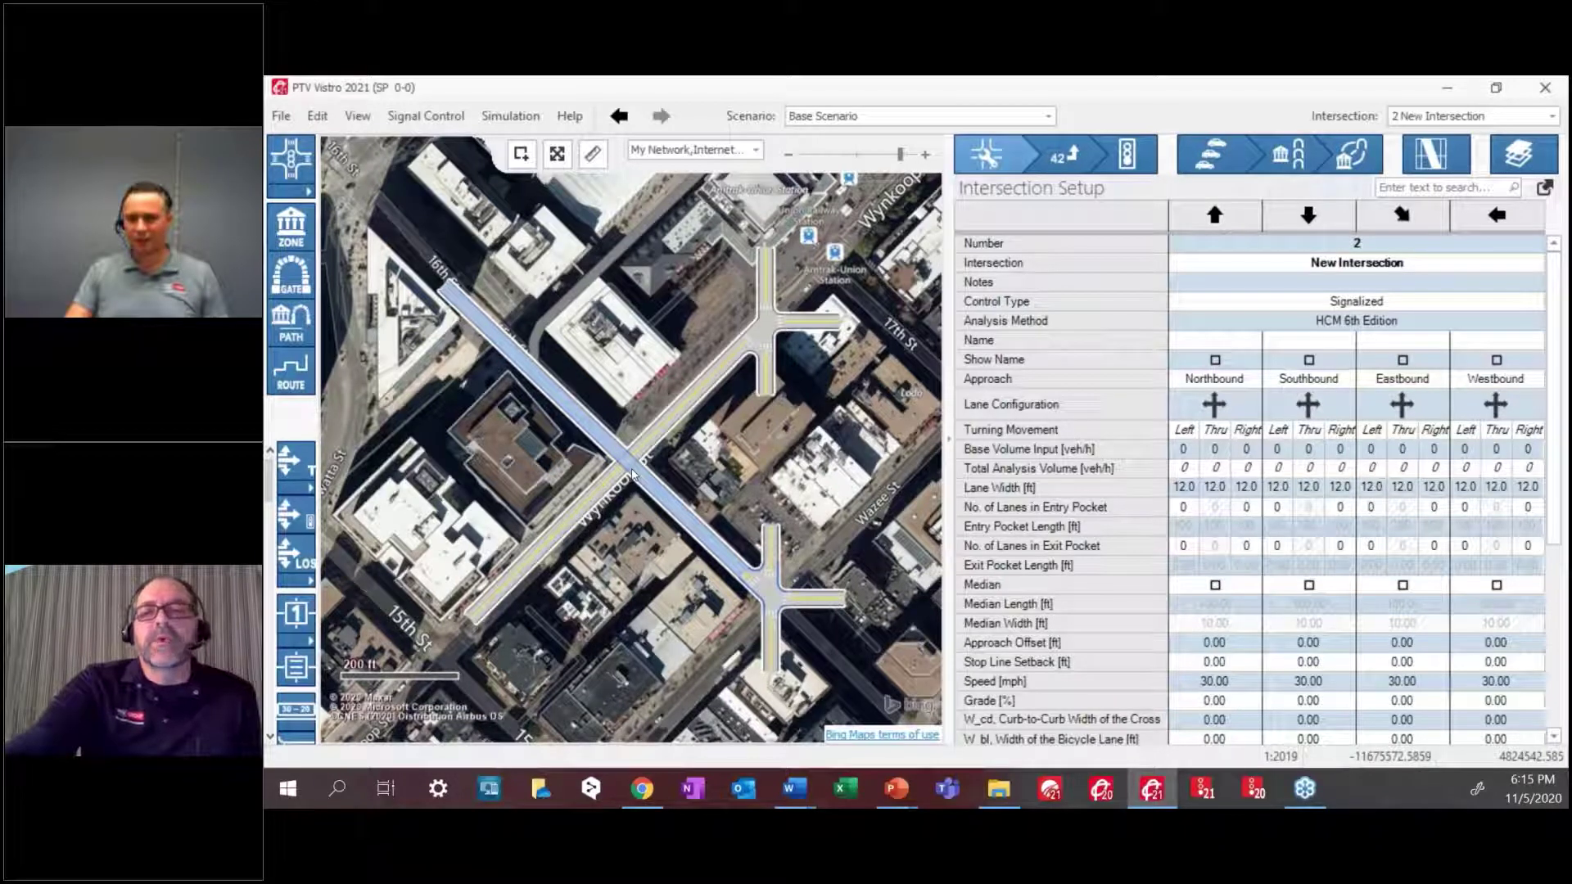
{"action": "scroll", "coordinate": [633, 473], "scroll_direction": "up", "scroll_amount": 2}
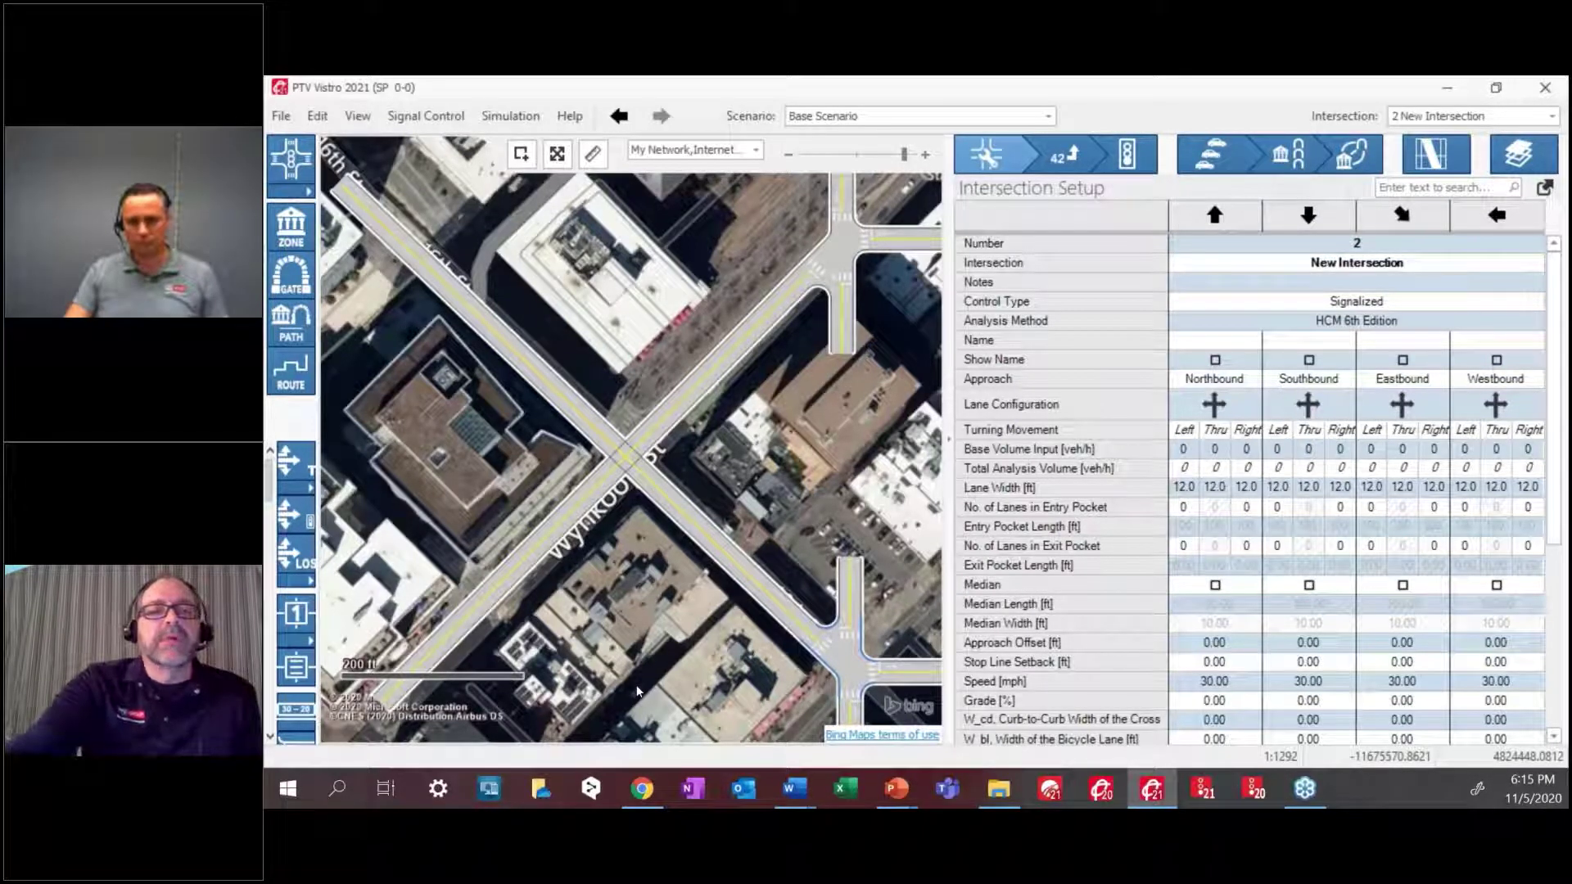
{"action": "left_click", "coordinate": [665, 542]}
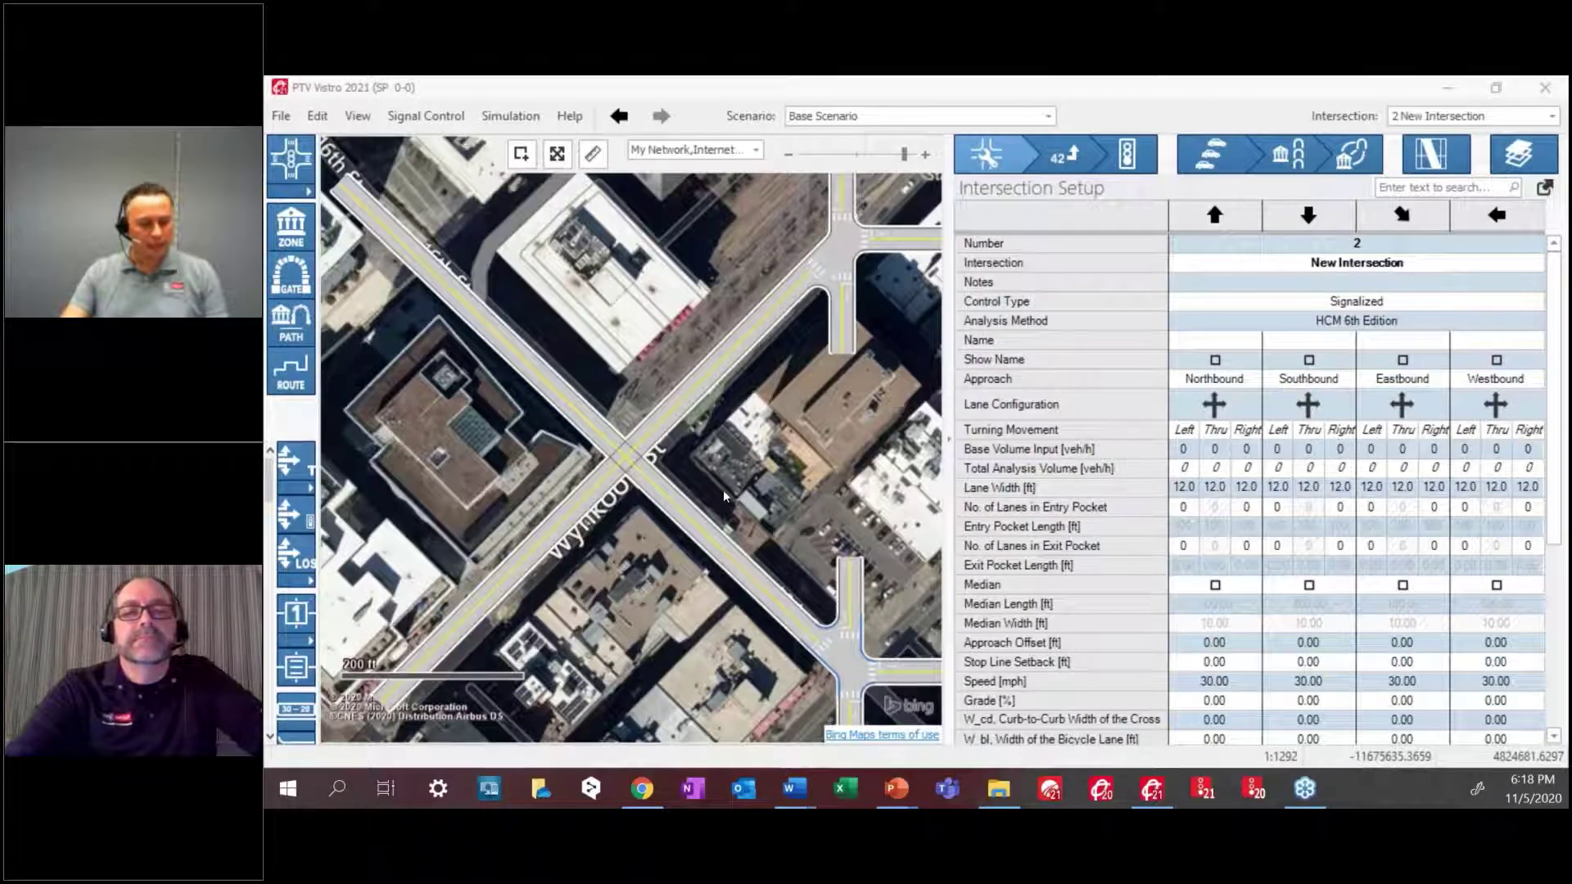
{"action": "left_click", "coordinate": [676, 497]}
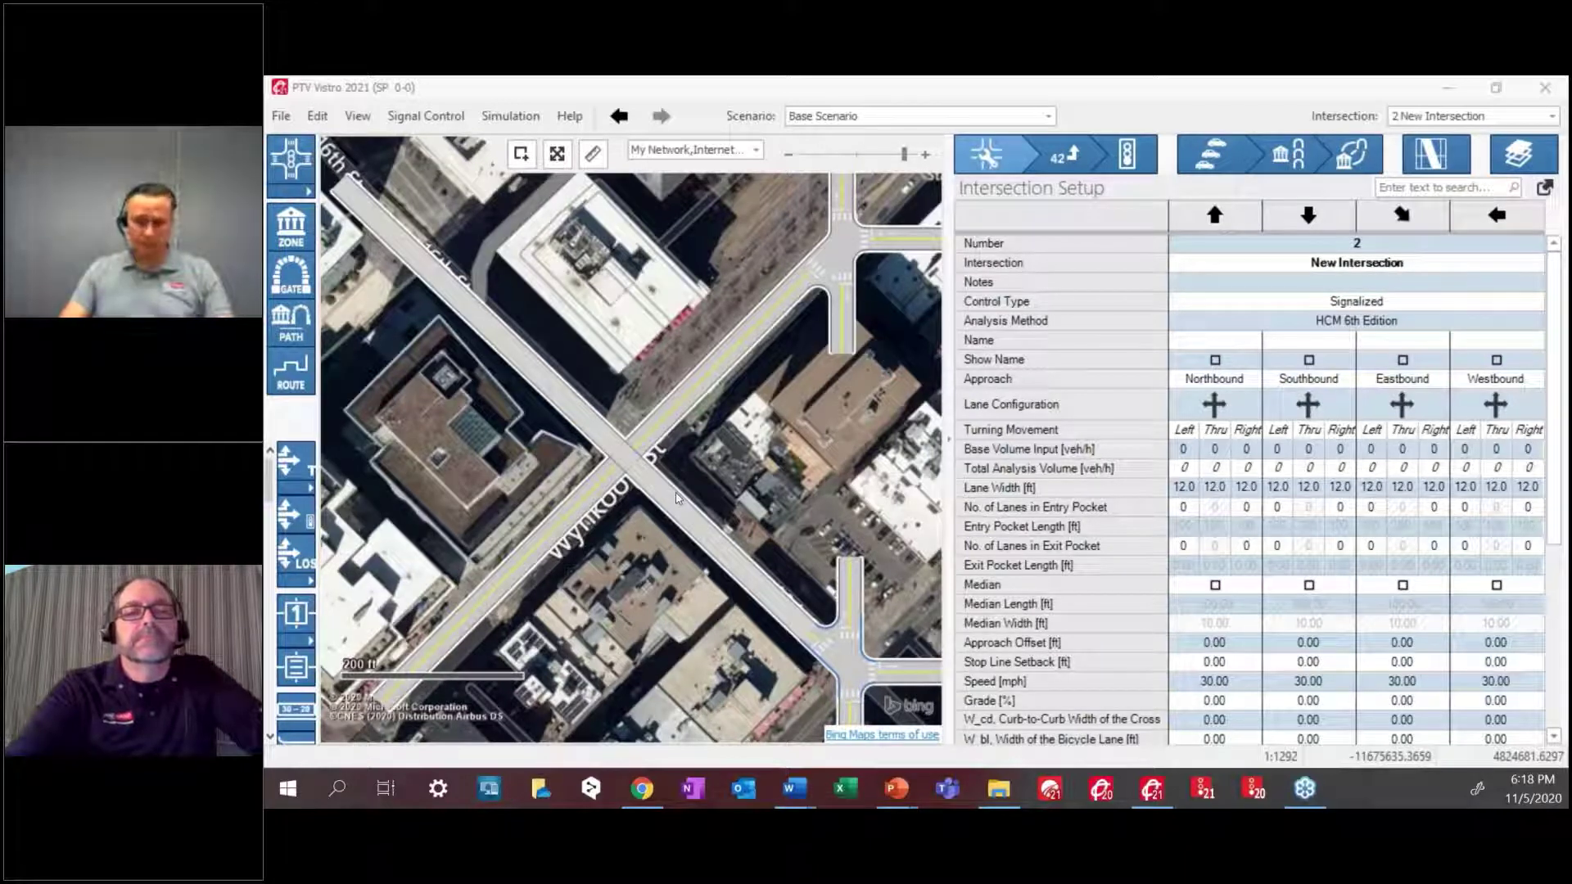
{"action": "left_click", "coordinate": [782, 598]}
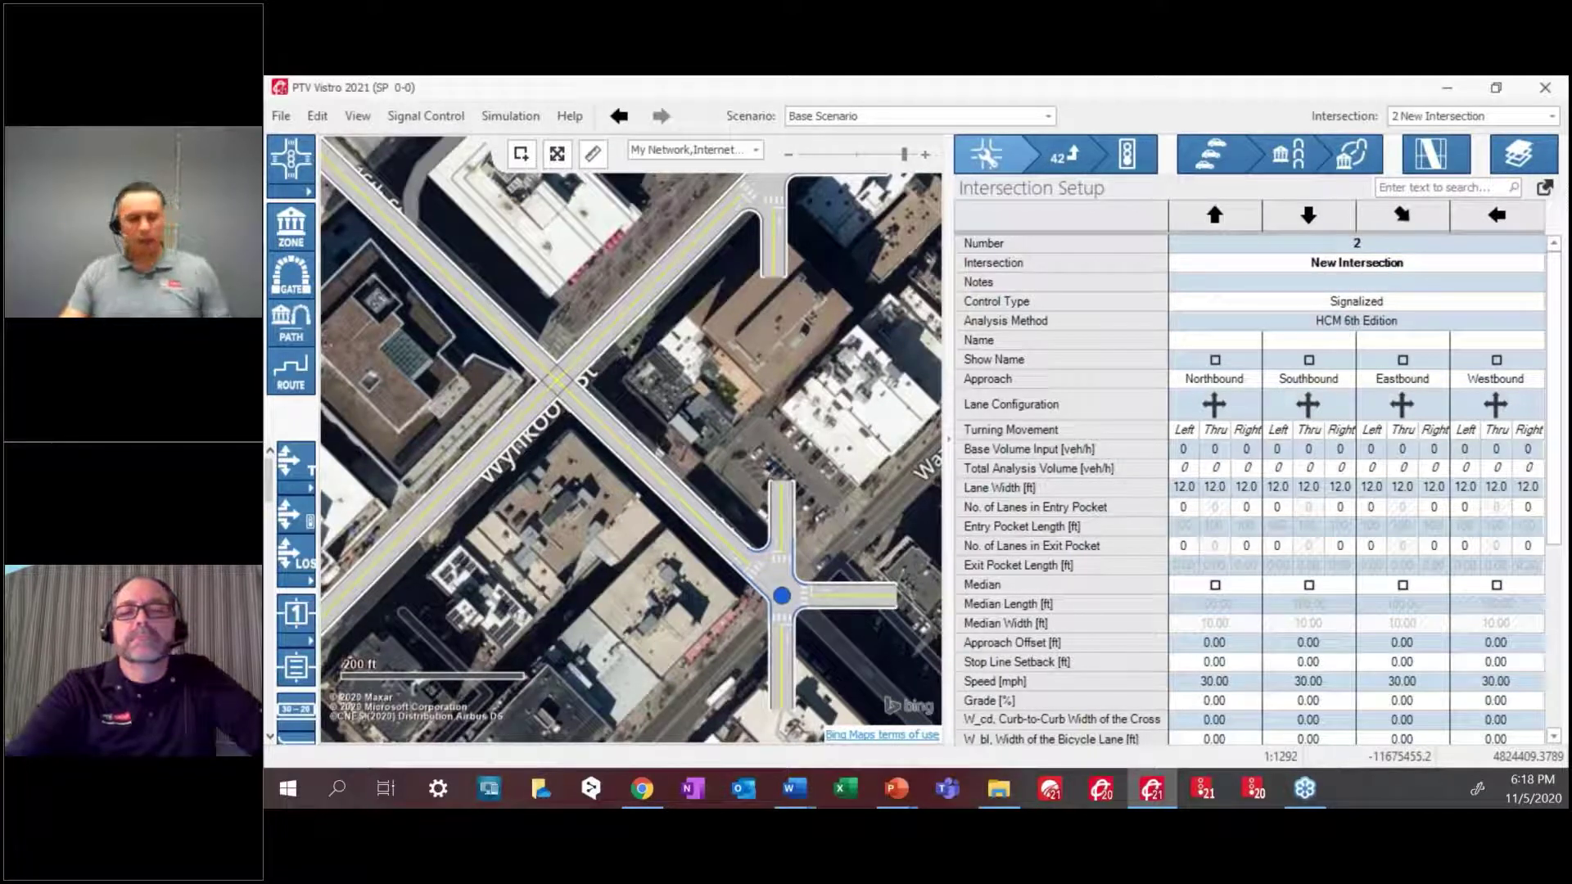
{"action": "scroll", "coordinate": [811, 627], "scroll_direction": "down", "scroll_amount": 1}
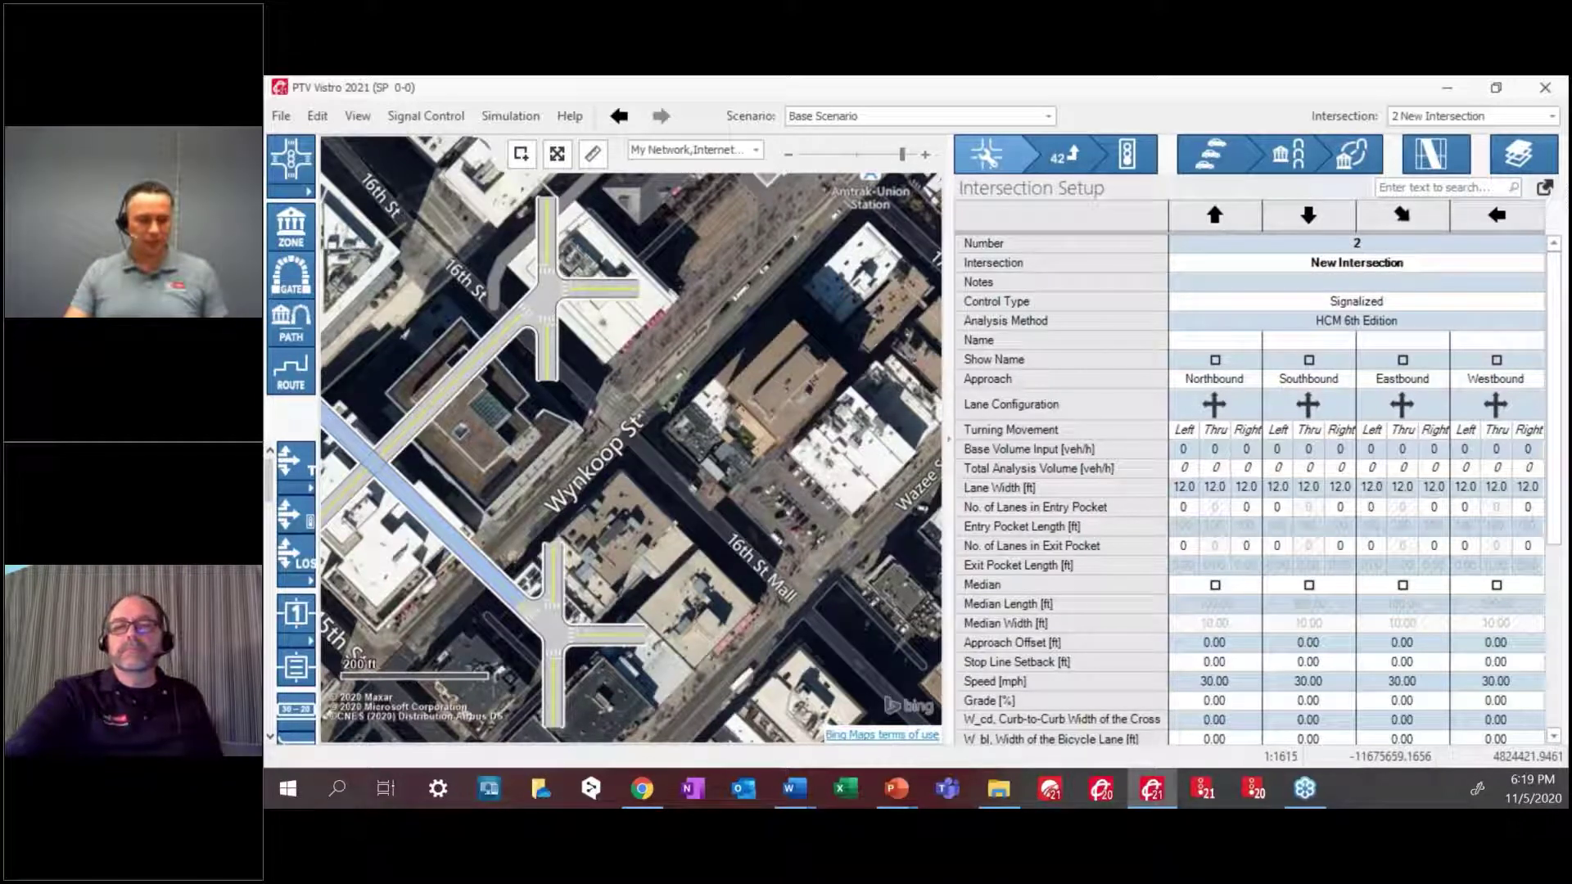
Drag two points on the diagonal link to bend it into a curve
{"action": "left_click_drag", "start_coordinate": [431, 513], "coordinate": [426, 484]}
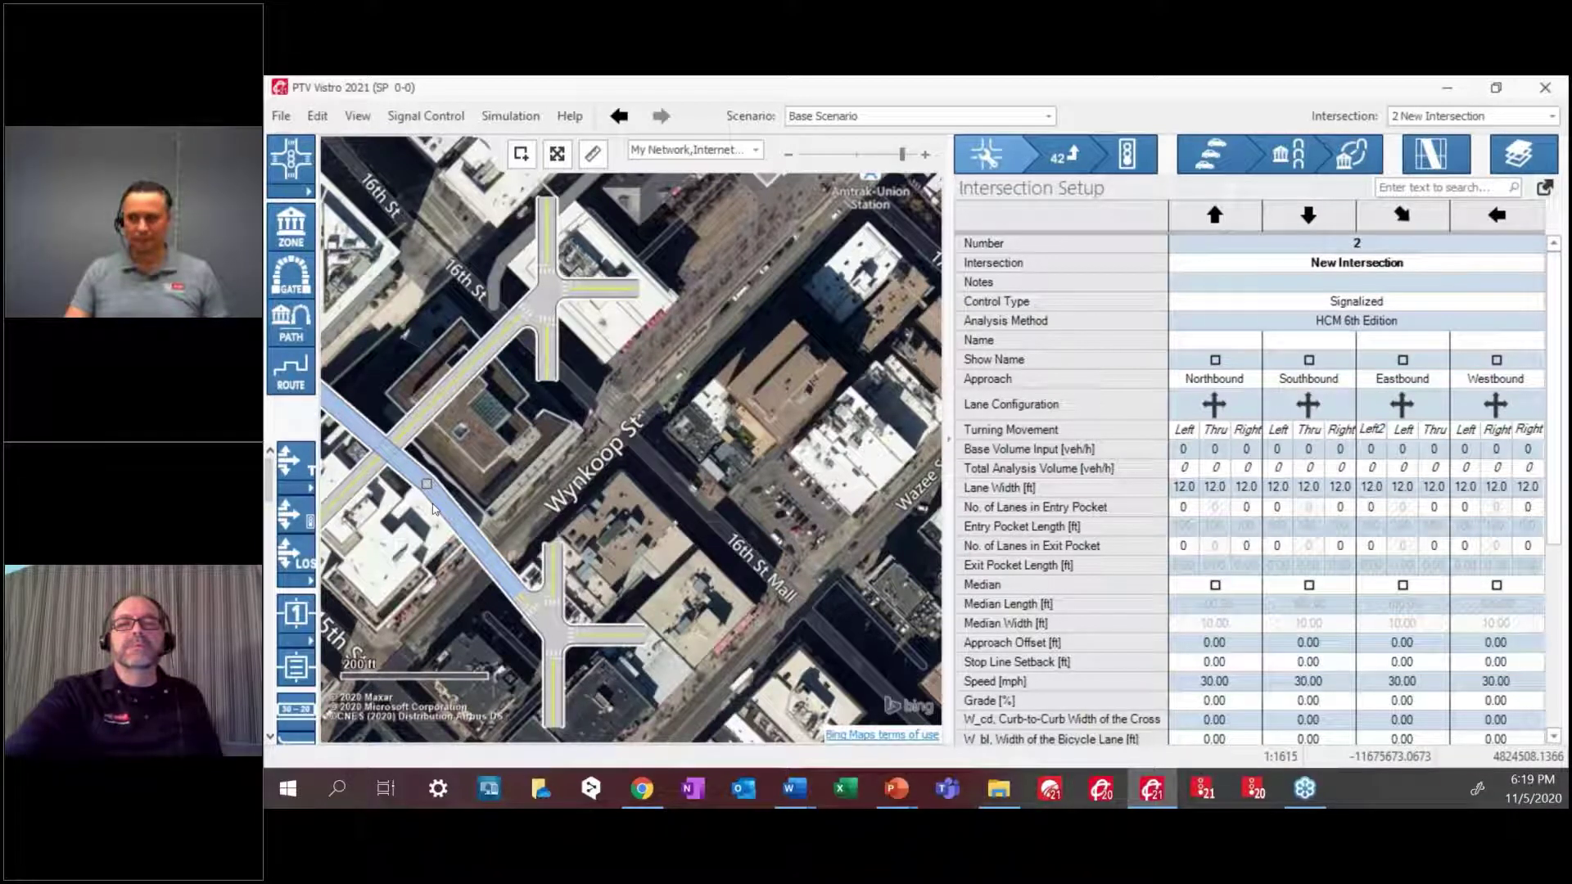
{"action": "left_click_drag", "start_coordinate": [427, 485], "coordinate": [495, 501]}
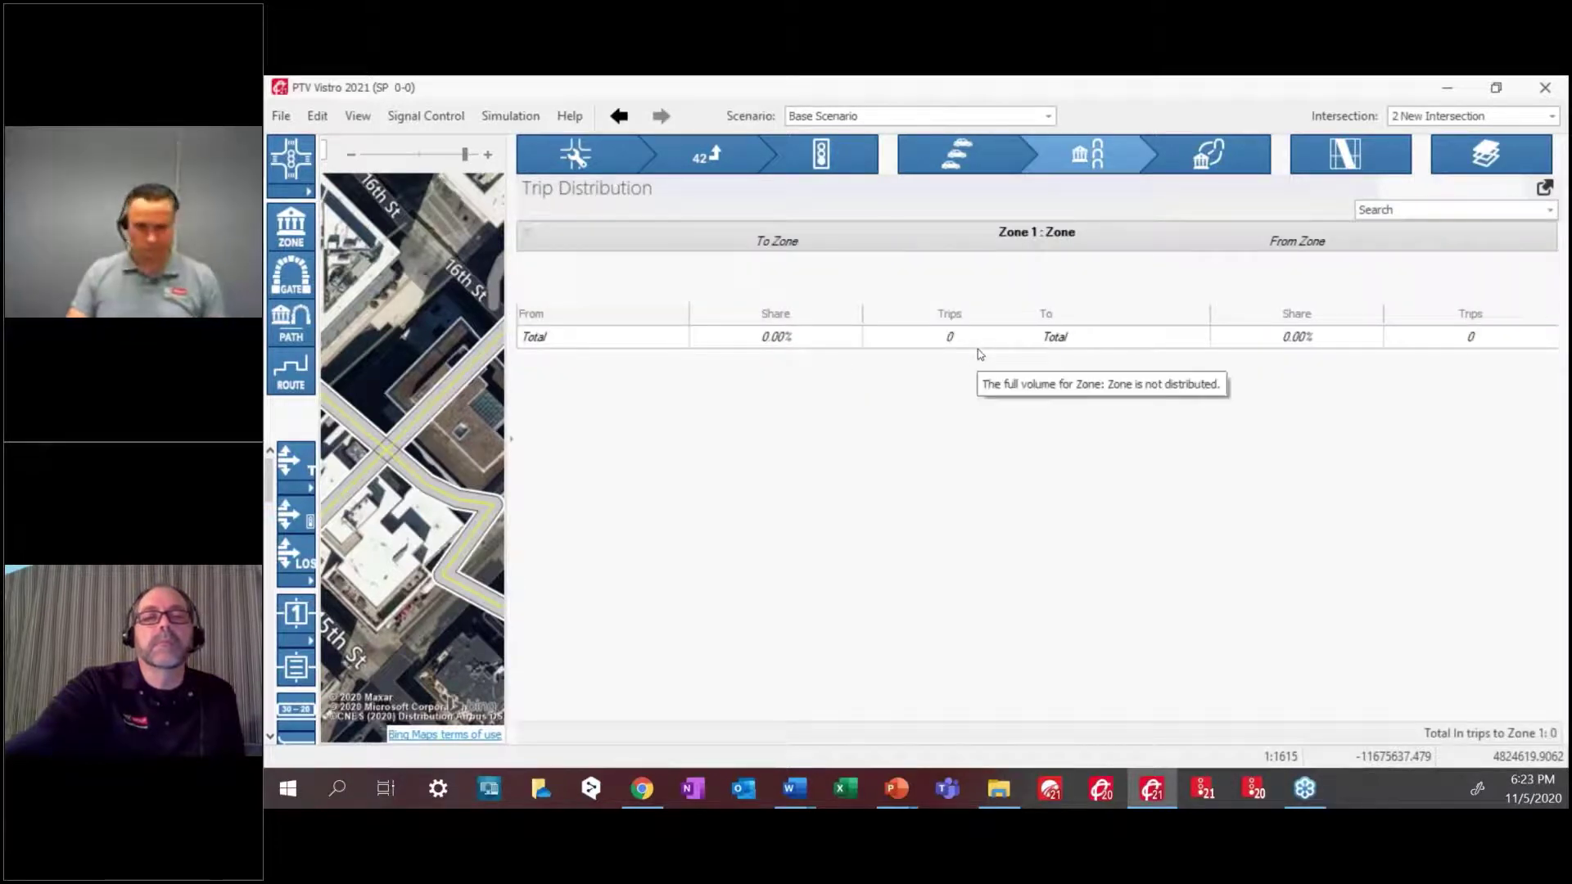
Widen the map pane to show both intersections and Zone 1, then bring up the Edit menu
{"action": "left_click", "coordinate": [468, 466]}
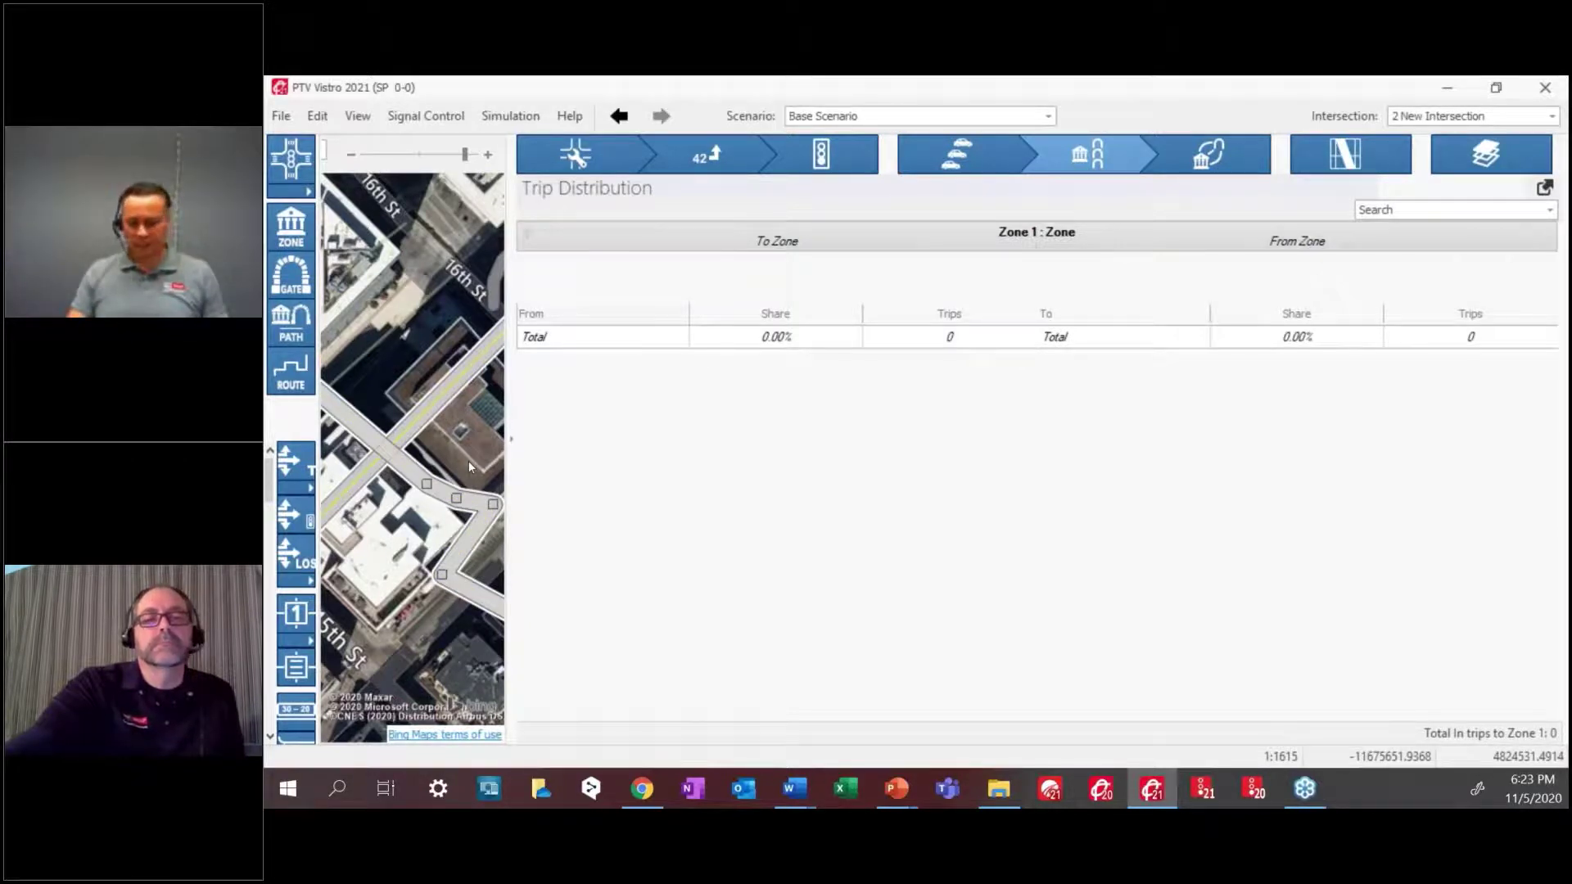
{"action": "left_click", "coordinate": [468, 460]}
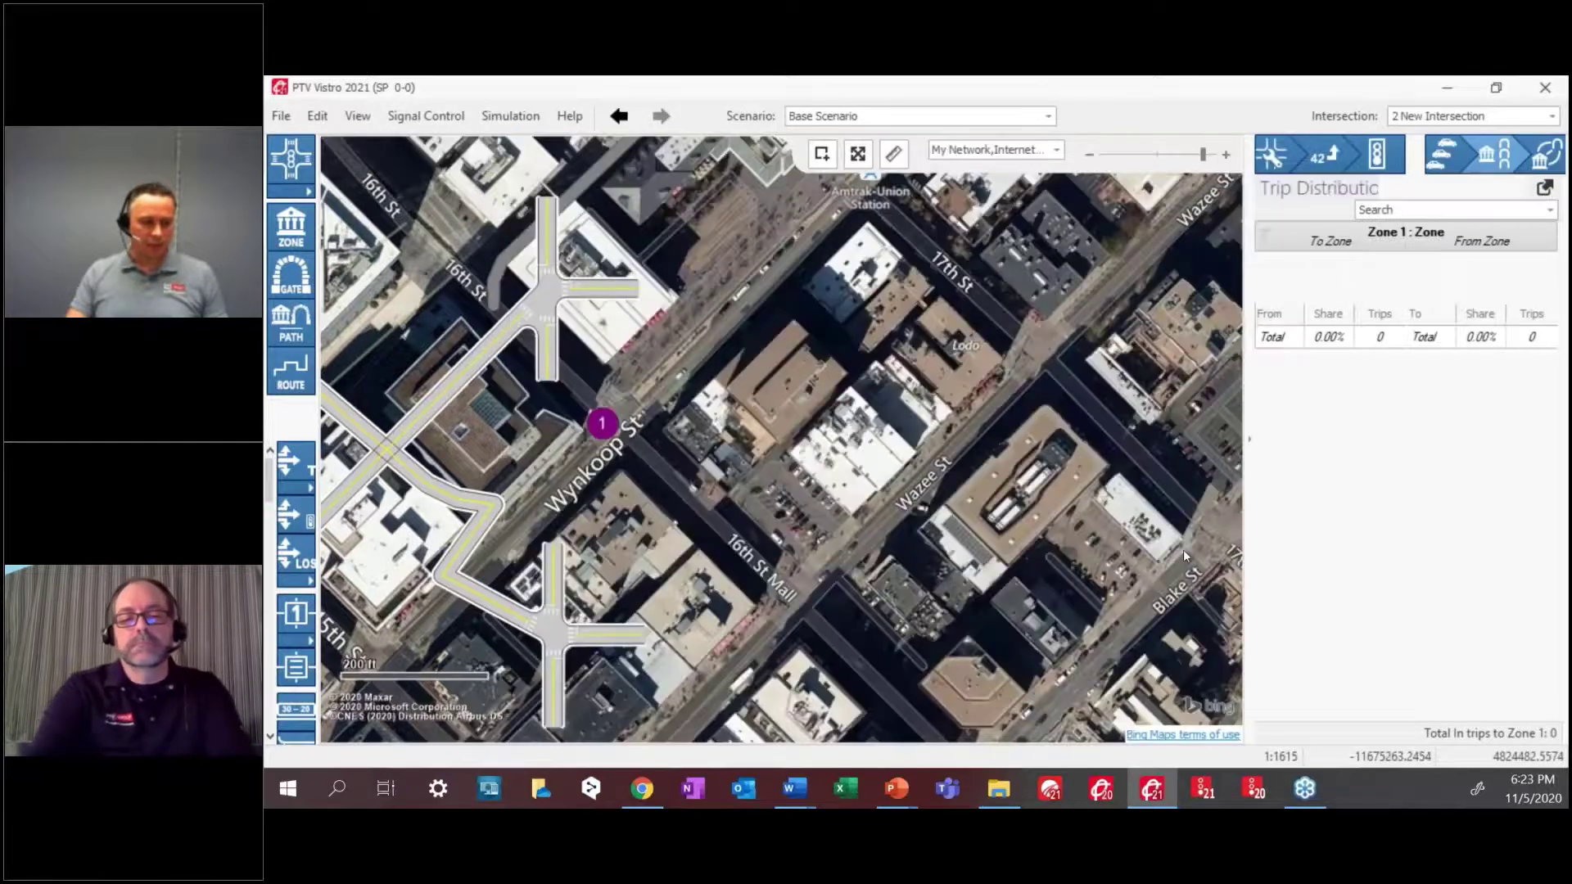
{"action": "left_click_drag", "start_coordinate": [509, 490], "coordinate": [1184, 556]}
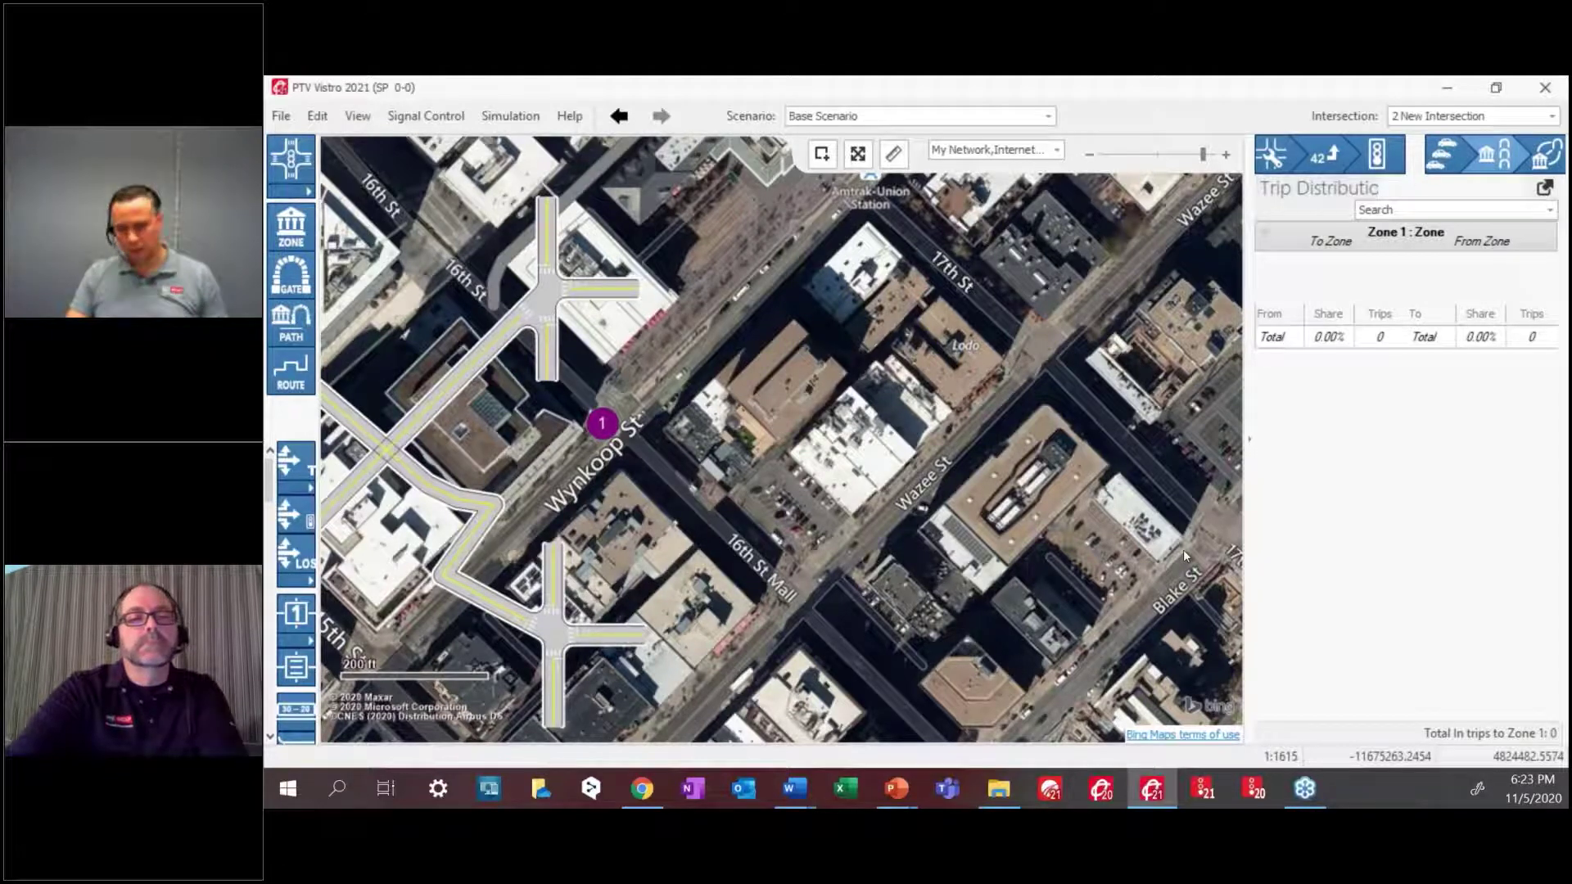
{"action": "left_click", "coordinate": [317, 115]}
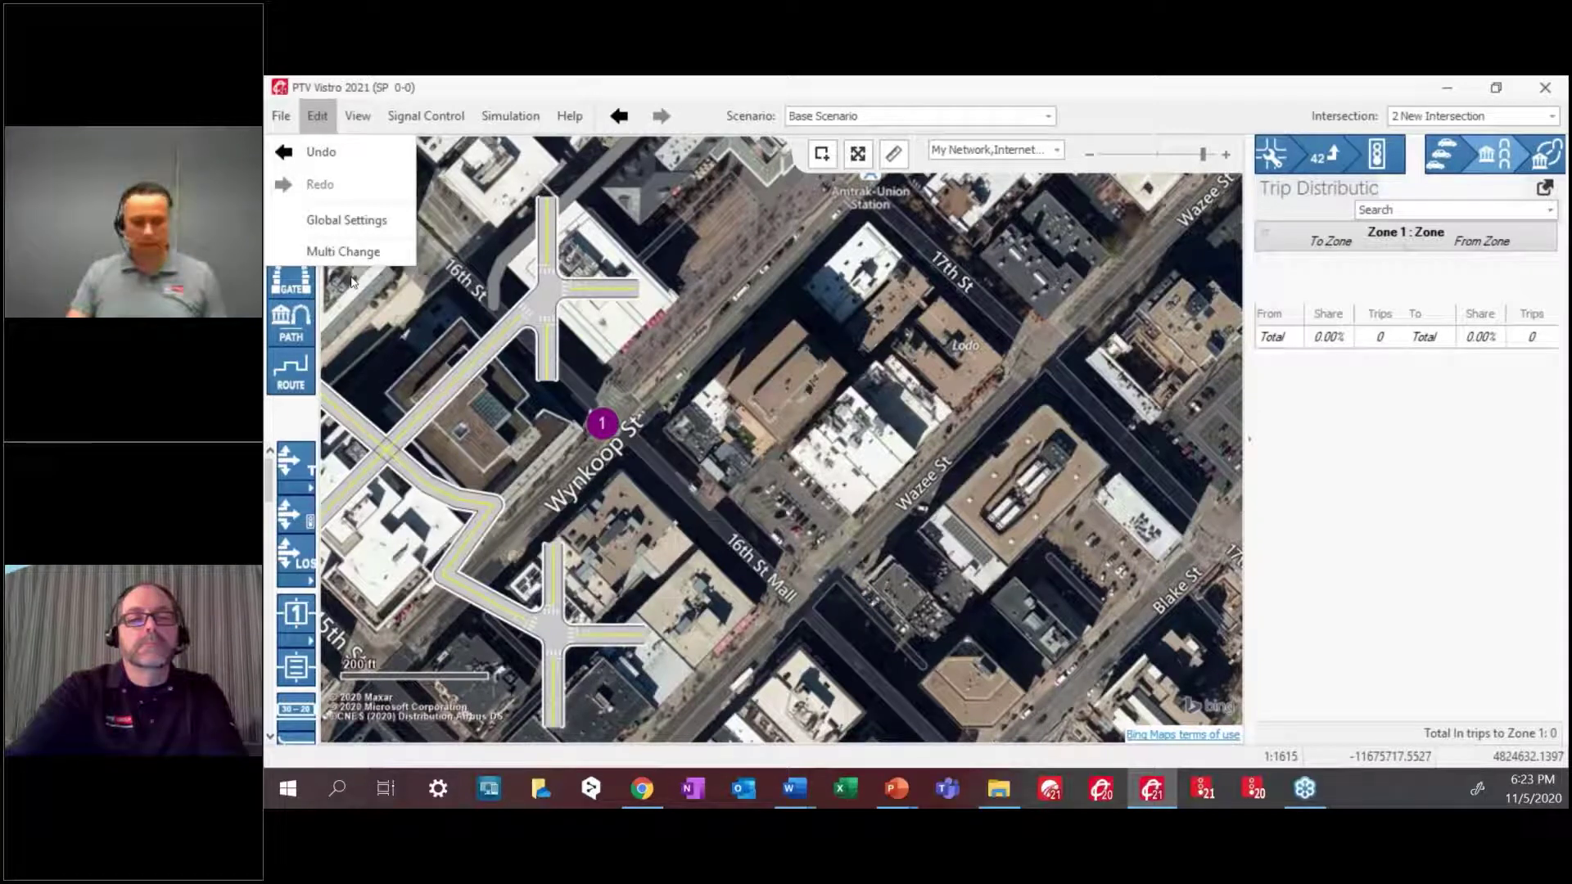
Open and enlarge Multi Change, then check the Name filter and Attributes list without changing anything
{"action": "left_click", "coordinate": [343, 251]}
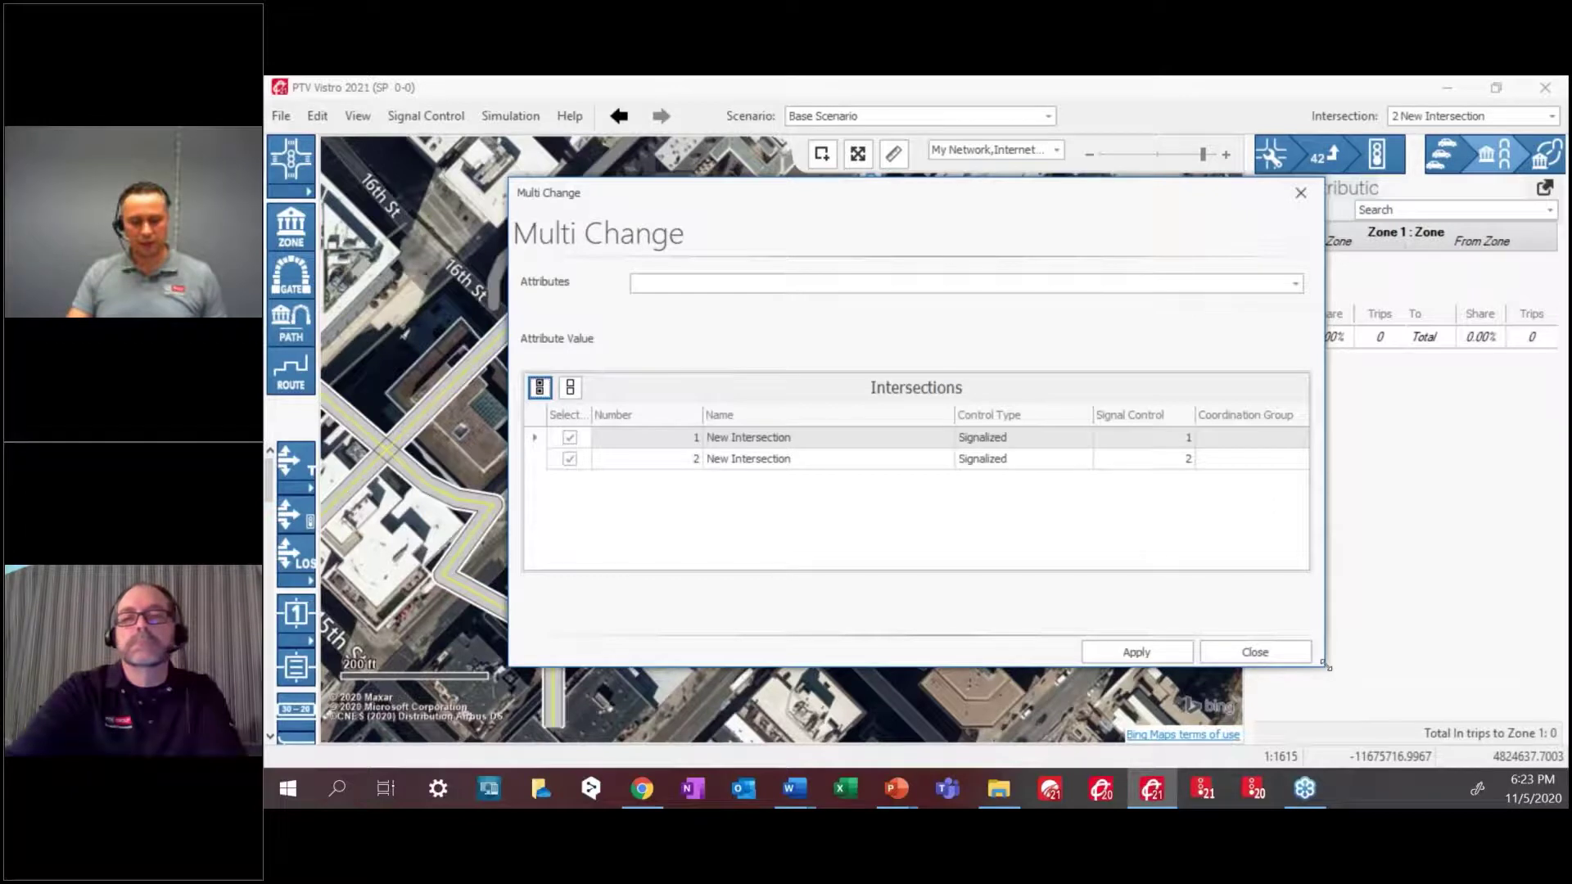
{"action": "left_click_drag", "start_coordinate": [1326, 667], "coordinate": [1411, 753]}
{"action": "left_click", "coordinate": [993, 411]}
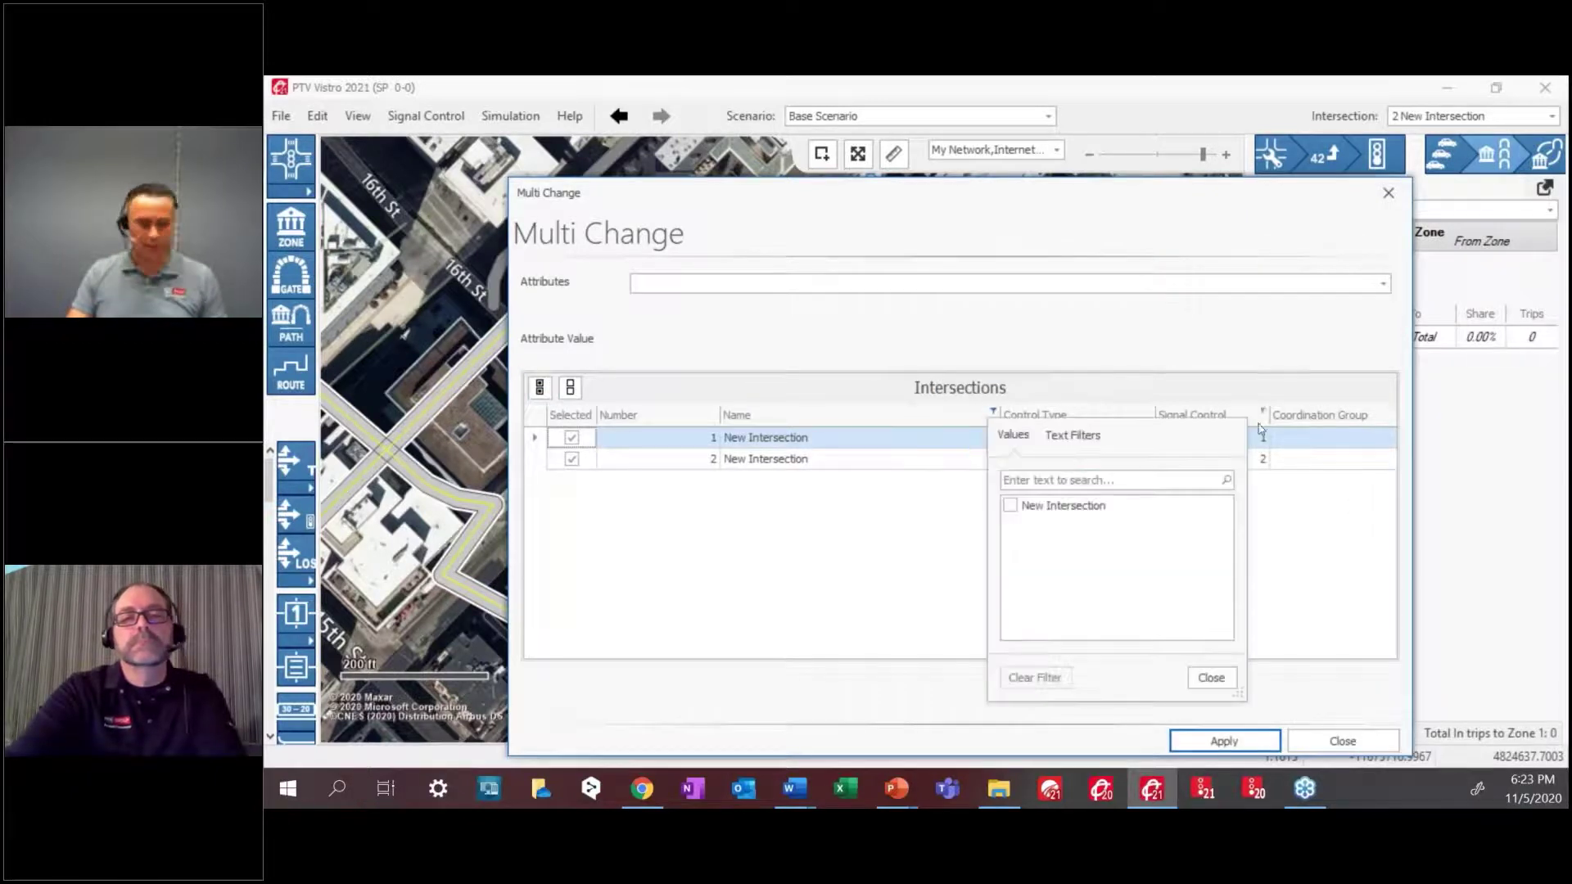
{"action": "left_click", "coordinate": [841, 581]}
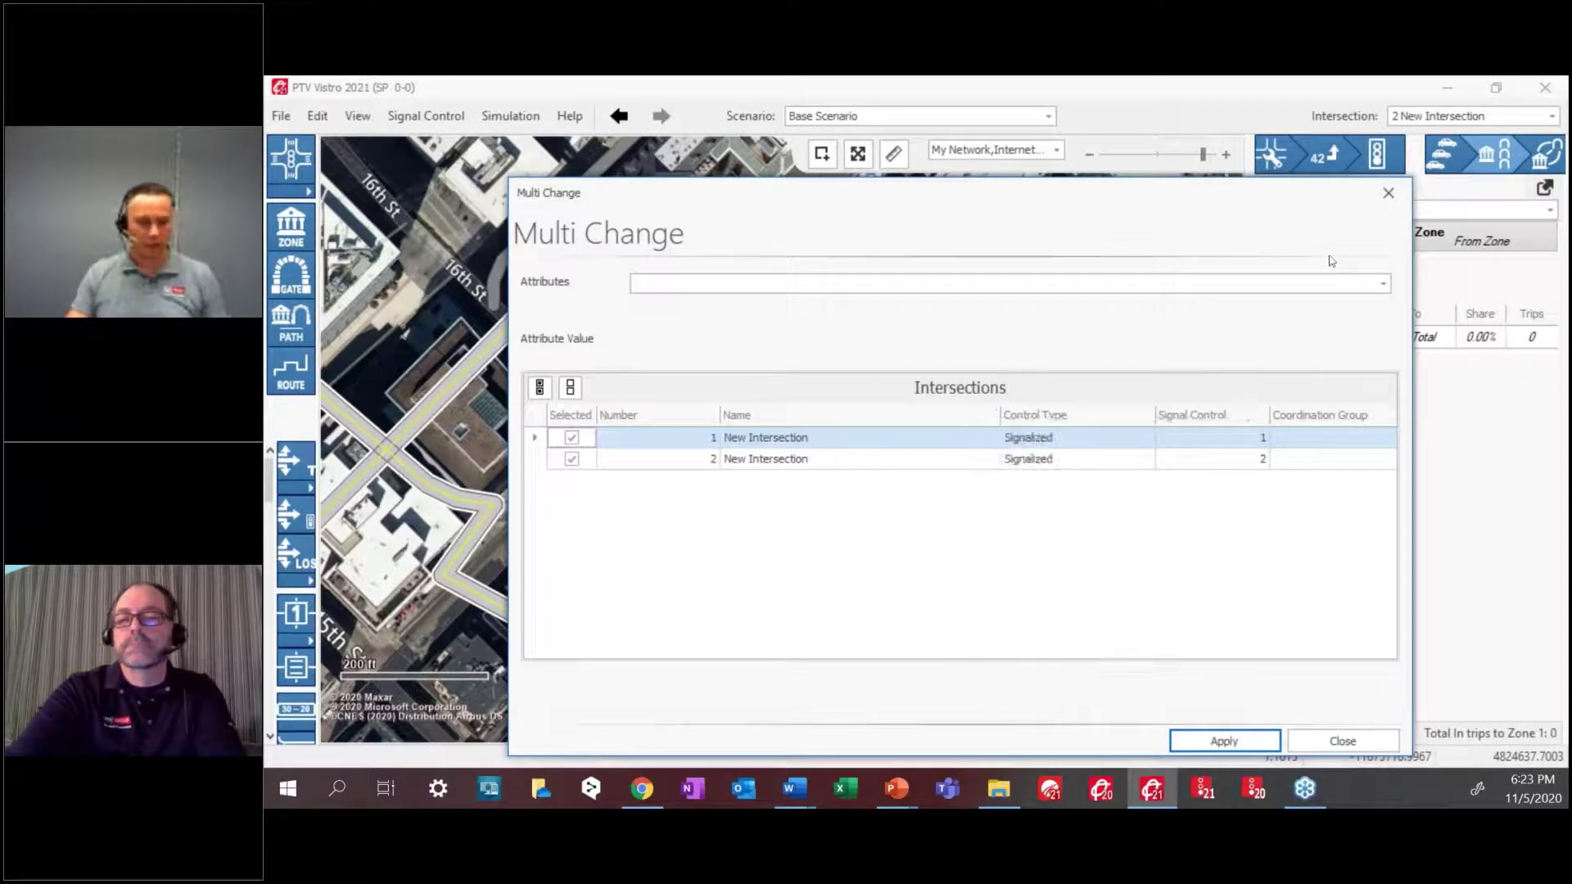
{"action": "left_click", "coordinate": [1387, 285]}
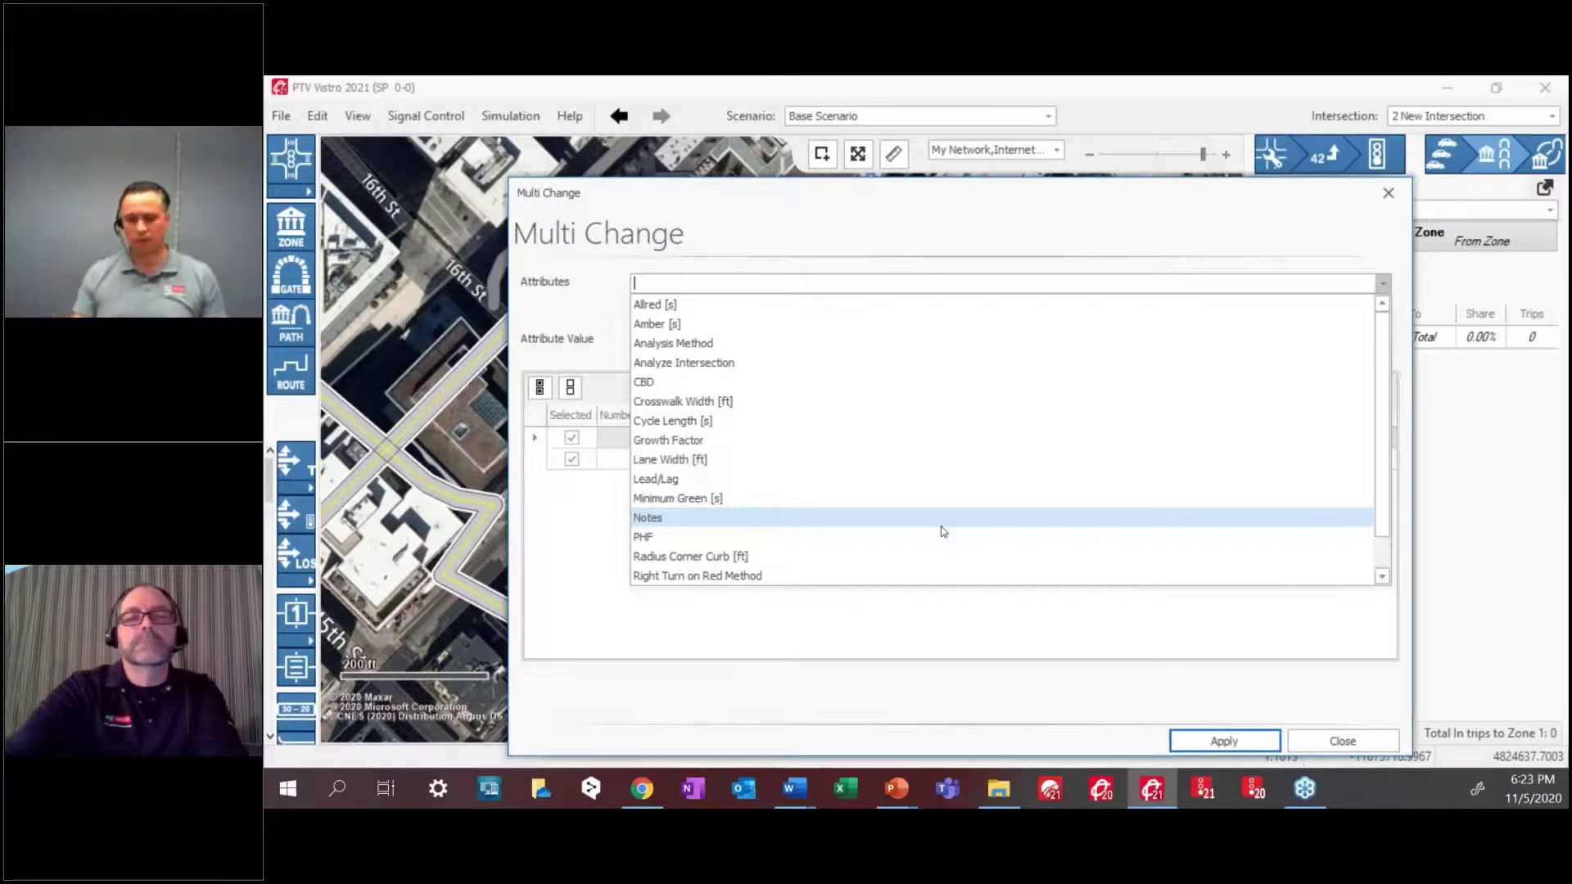
{"action": "left_click", "coordinate": [574, 539]}
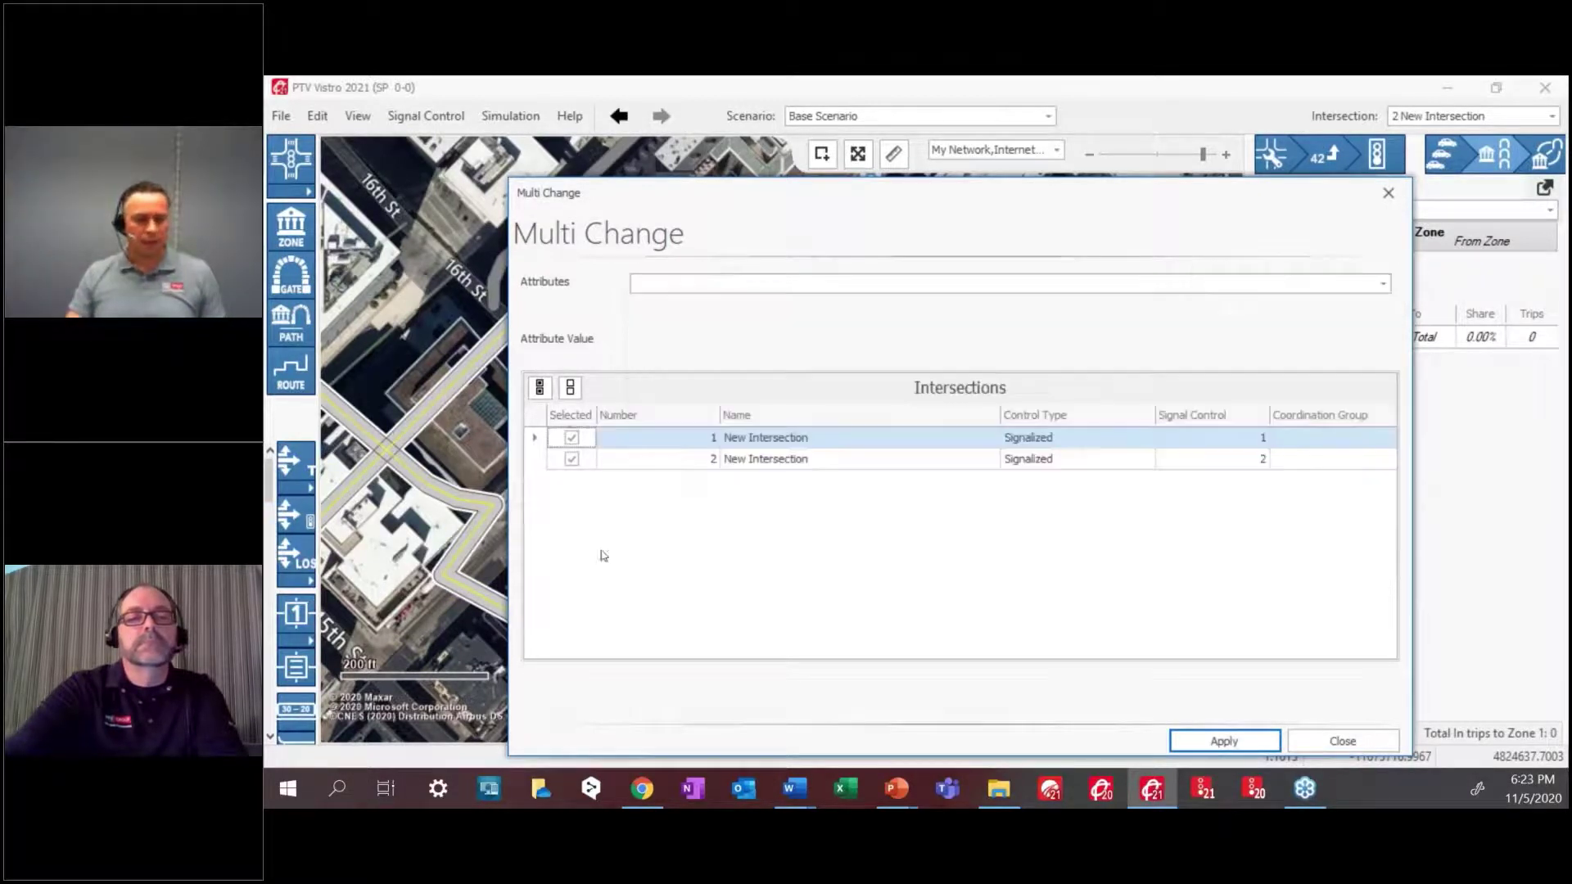
Toggle intersection 1's Selected box off and on, sort by Signal Control, and close Multi Change
{"action": "left_click", "coordinate": [572, 438]}
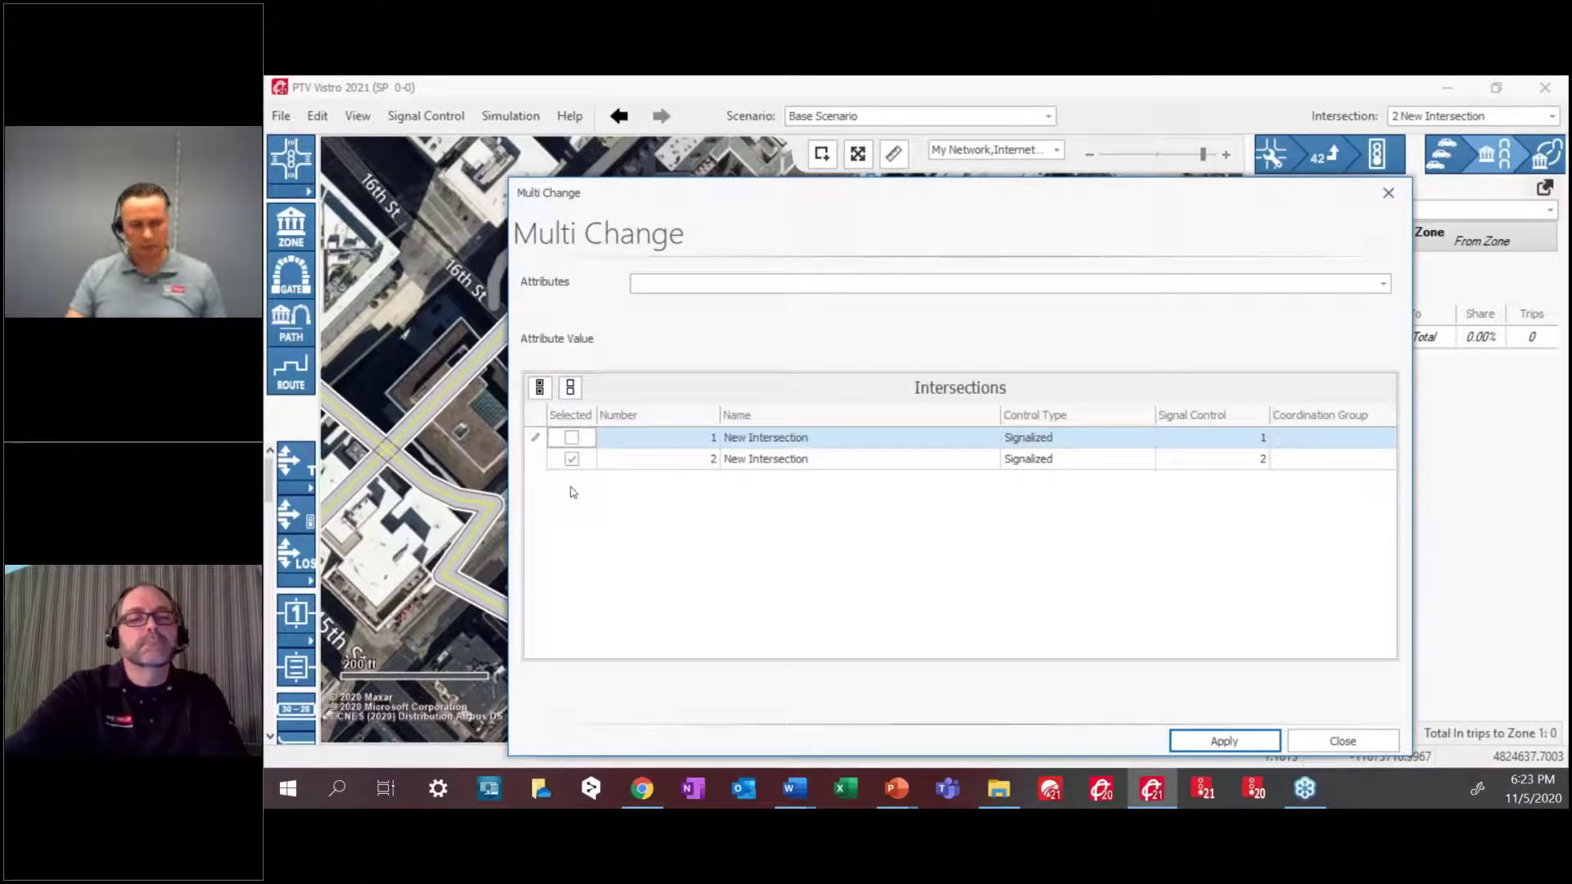
{"action": "left_click", "coordinate": [572, 438]}
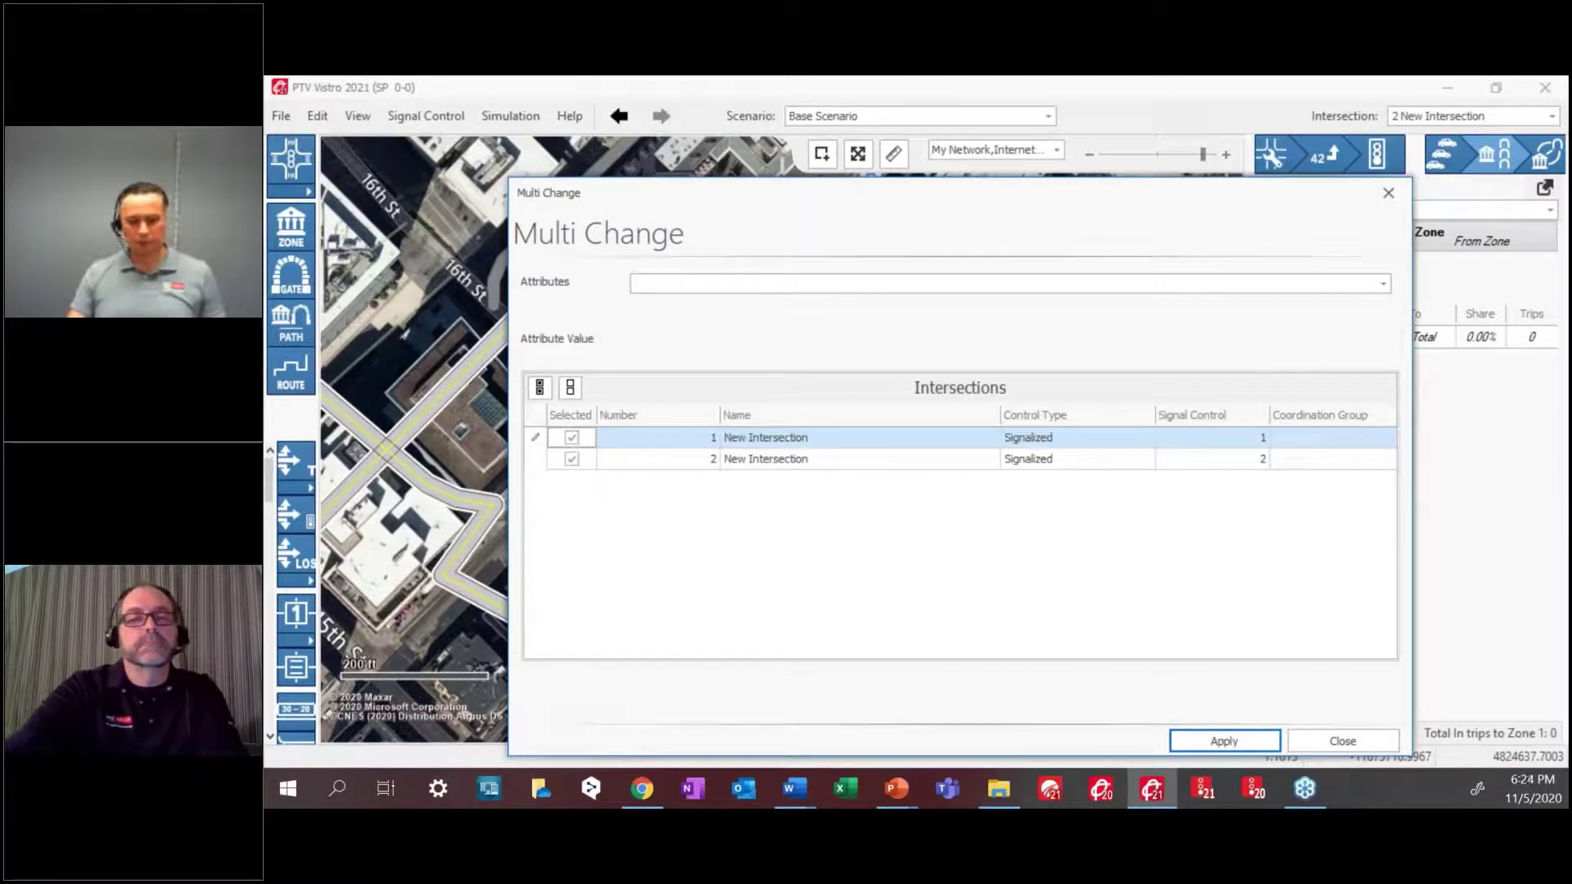
{"action": "left_click", "coordinate": [1243, 420]}
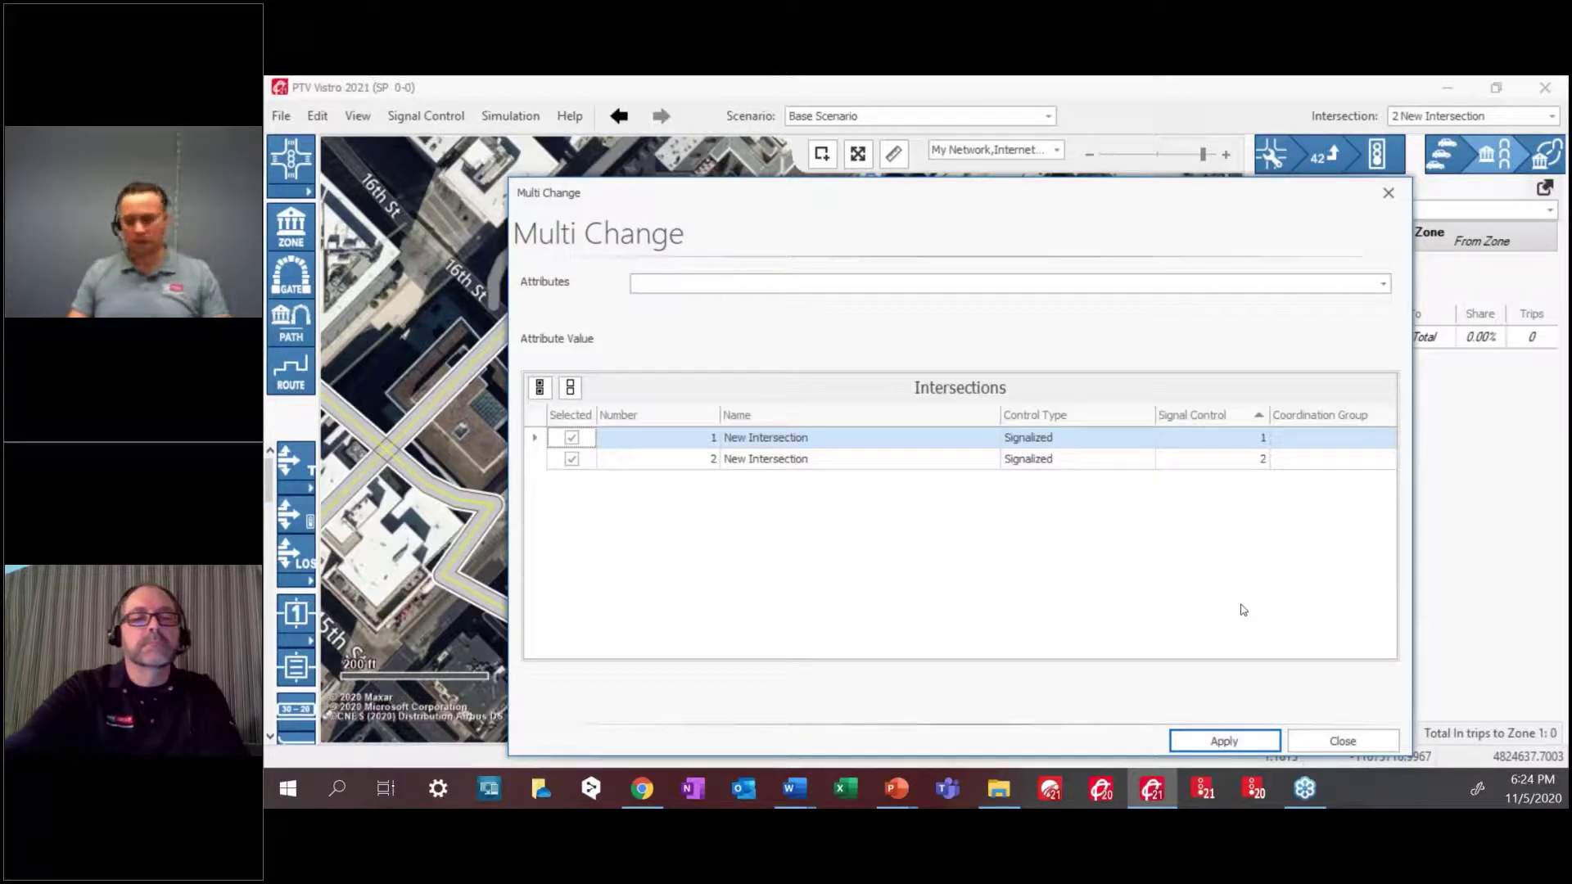
{"action": "left_click", "coordinate": [1343, 742]}
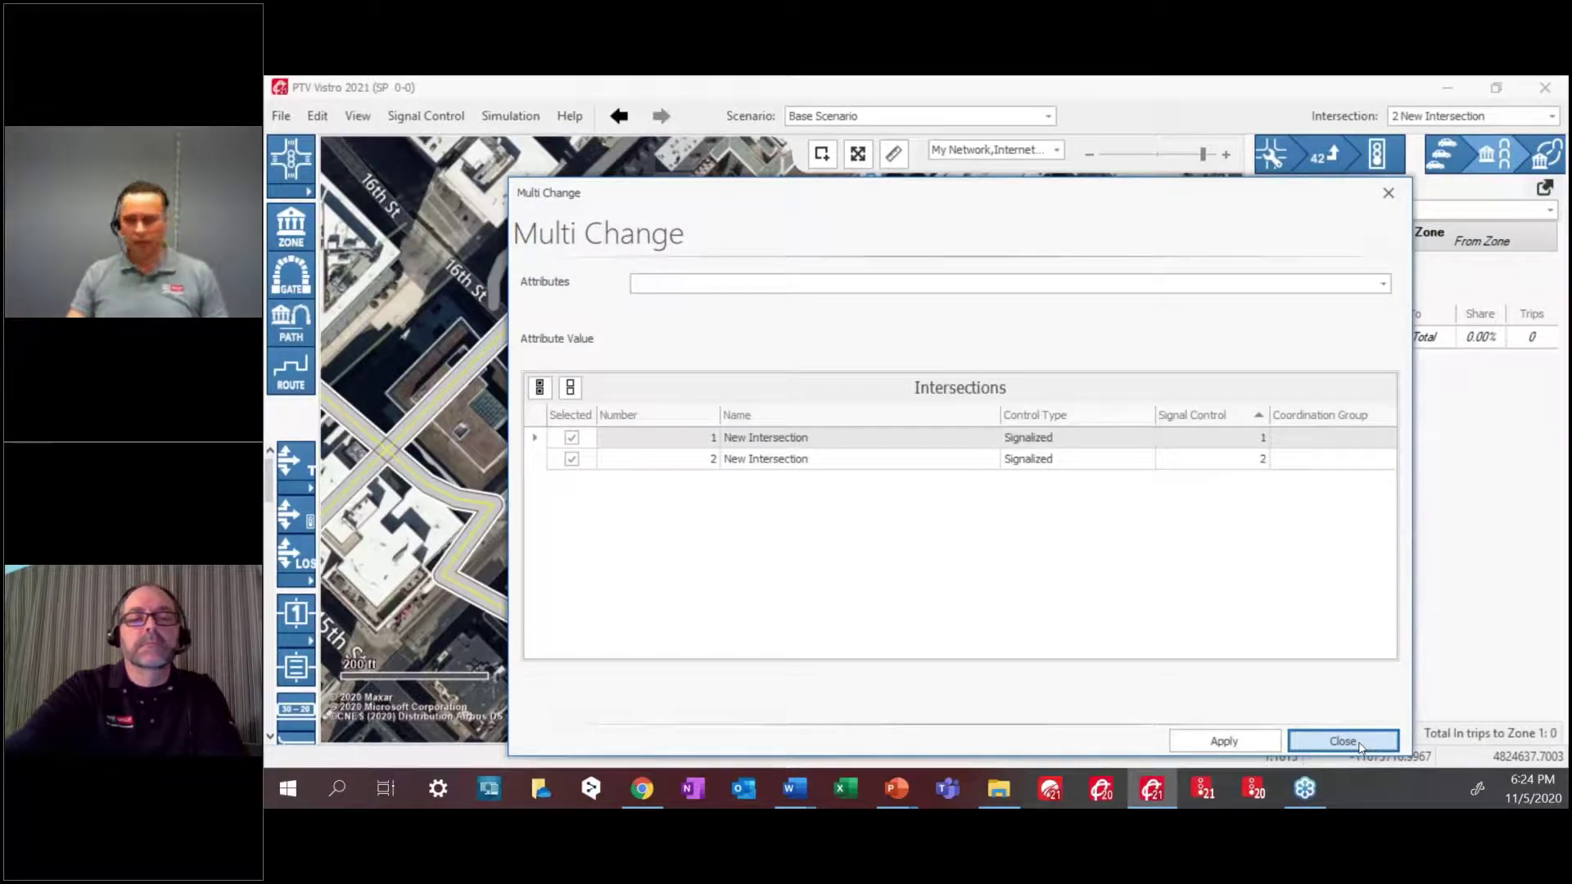
{"action": "left_click", "coordinate": [1343, 741]}
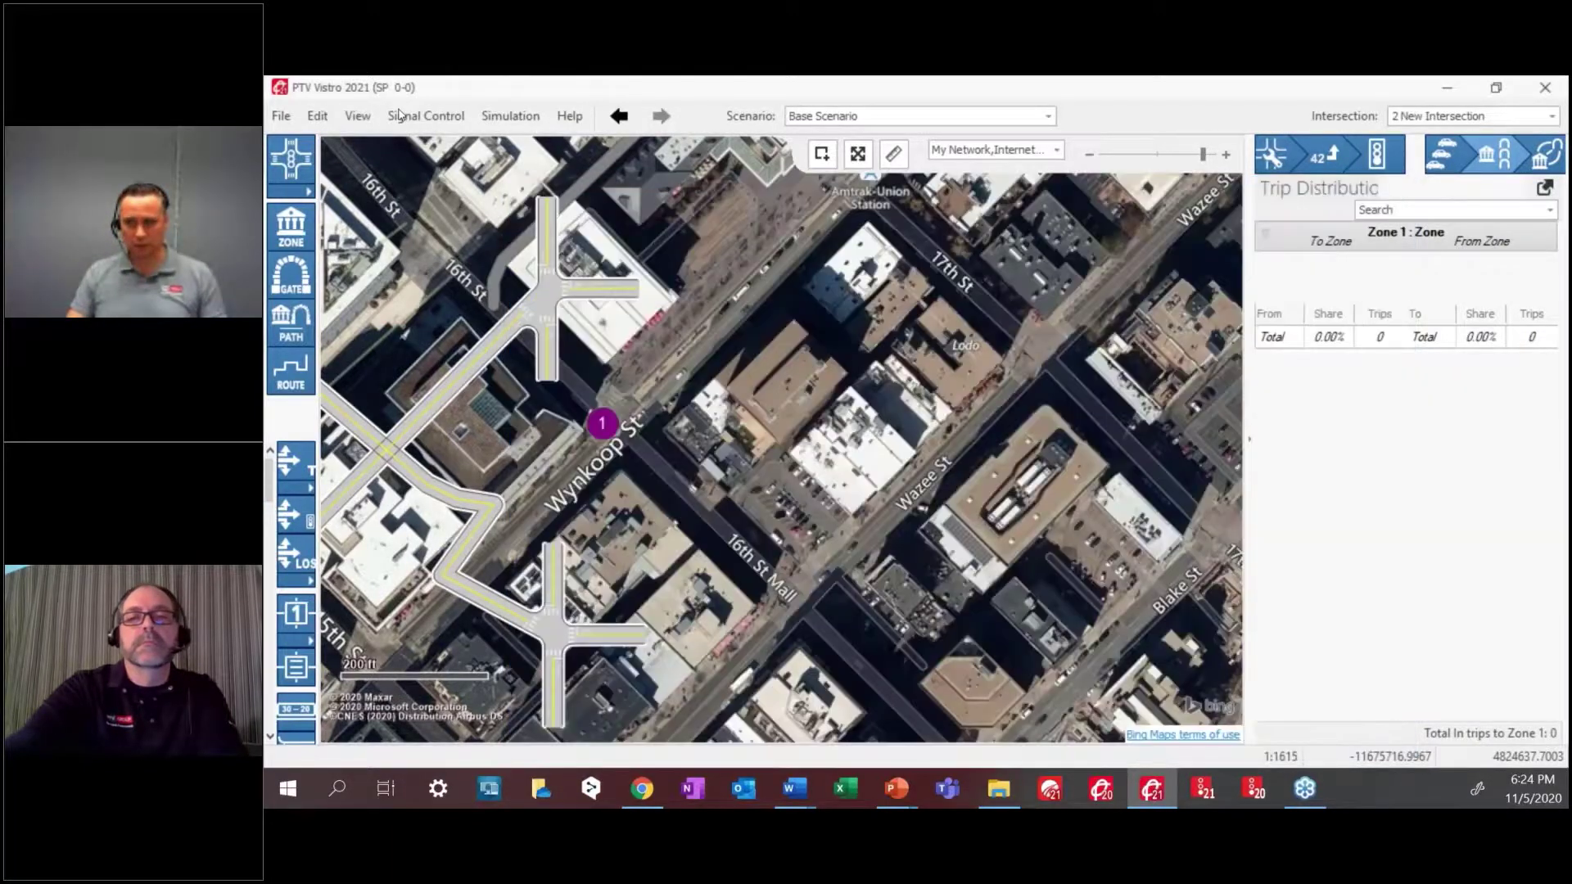
{"action": "left_click", "coordinate": [418, 116]}
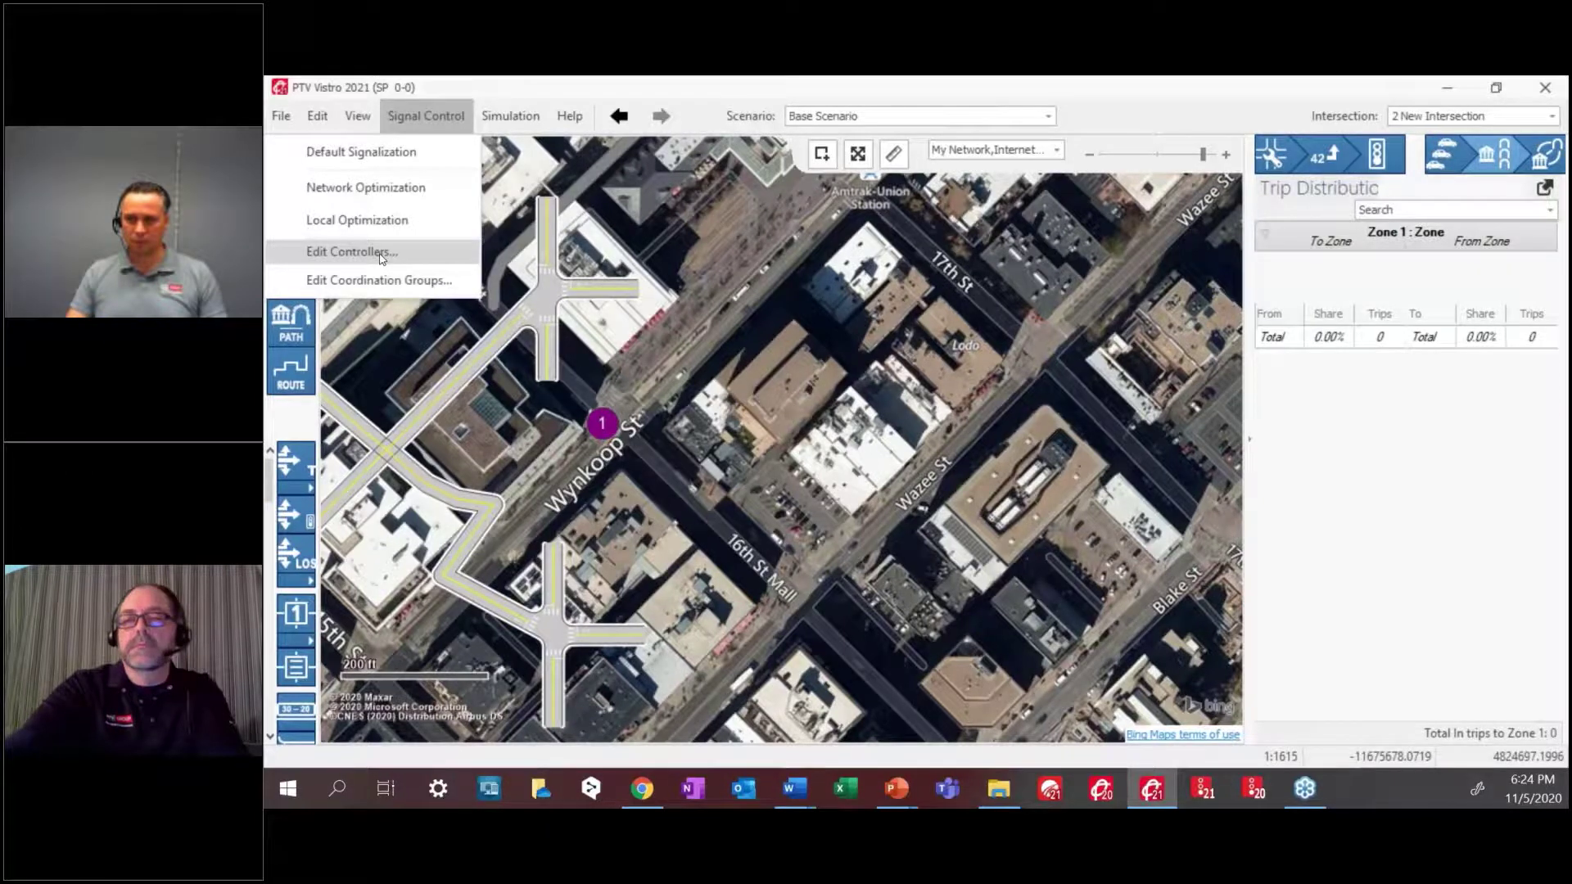
{"action": "left_click", "coordinate": [380, 256]}
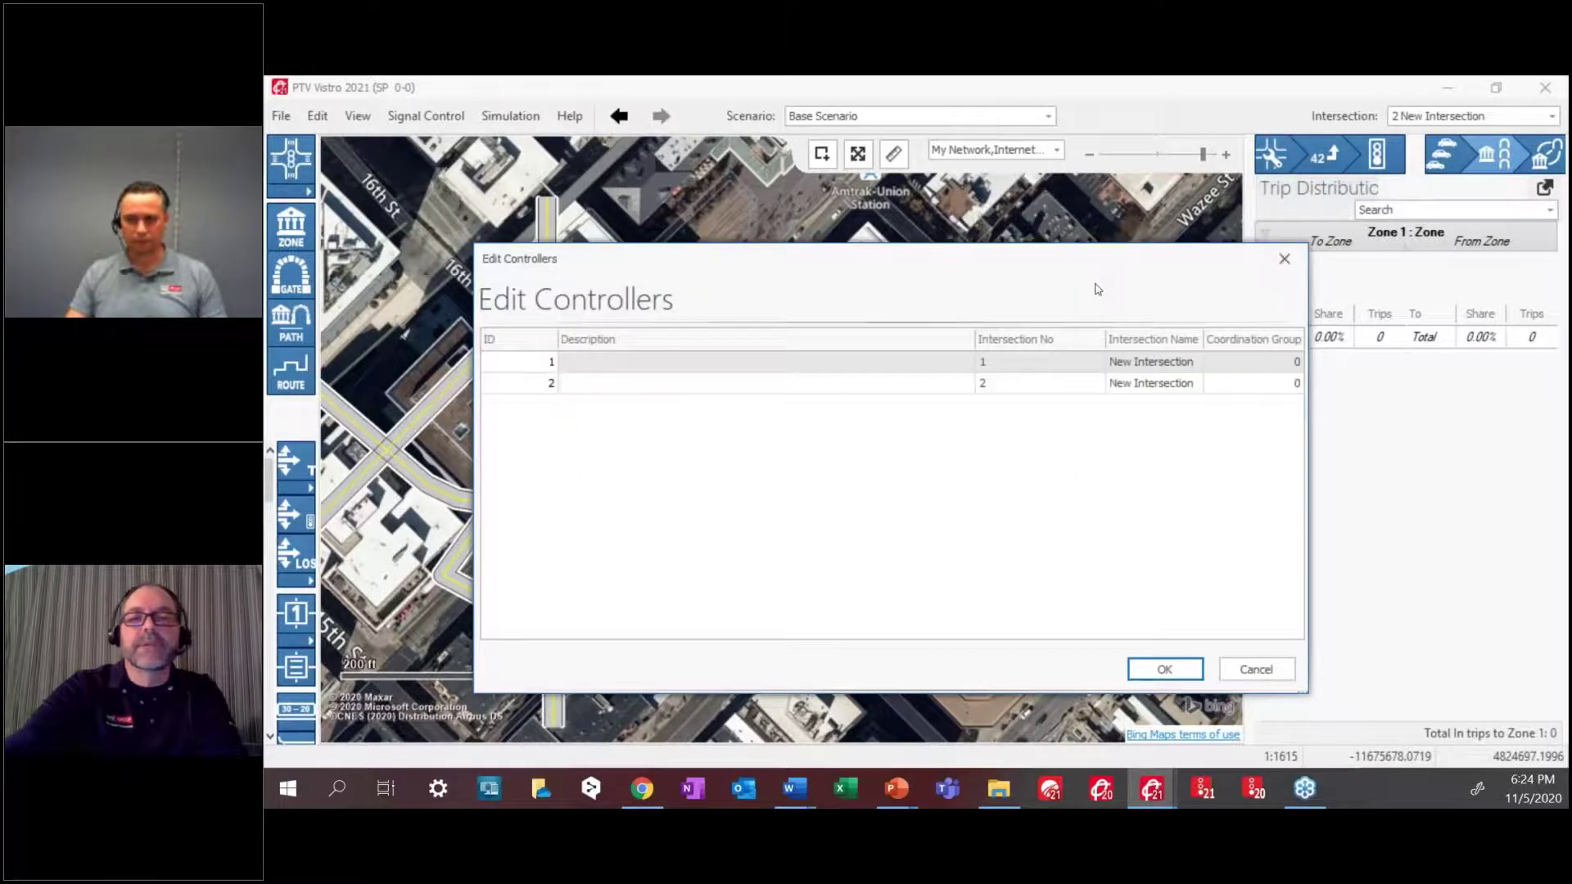
{"action": "left_click_drag", "start_coordinate": [1011, 269], "coordinate": [1005, 260]}
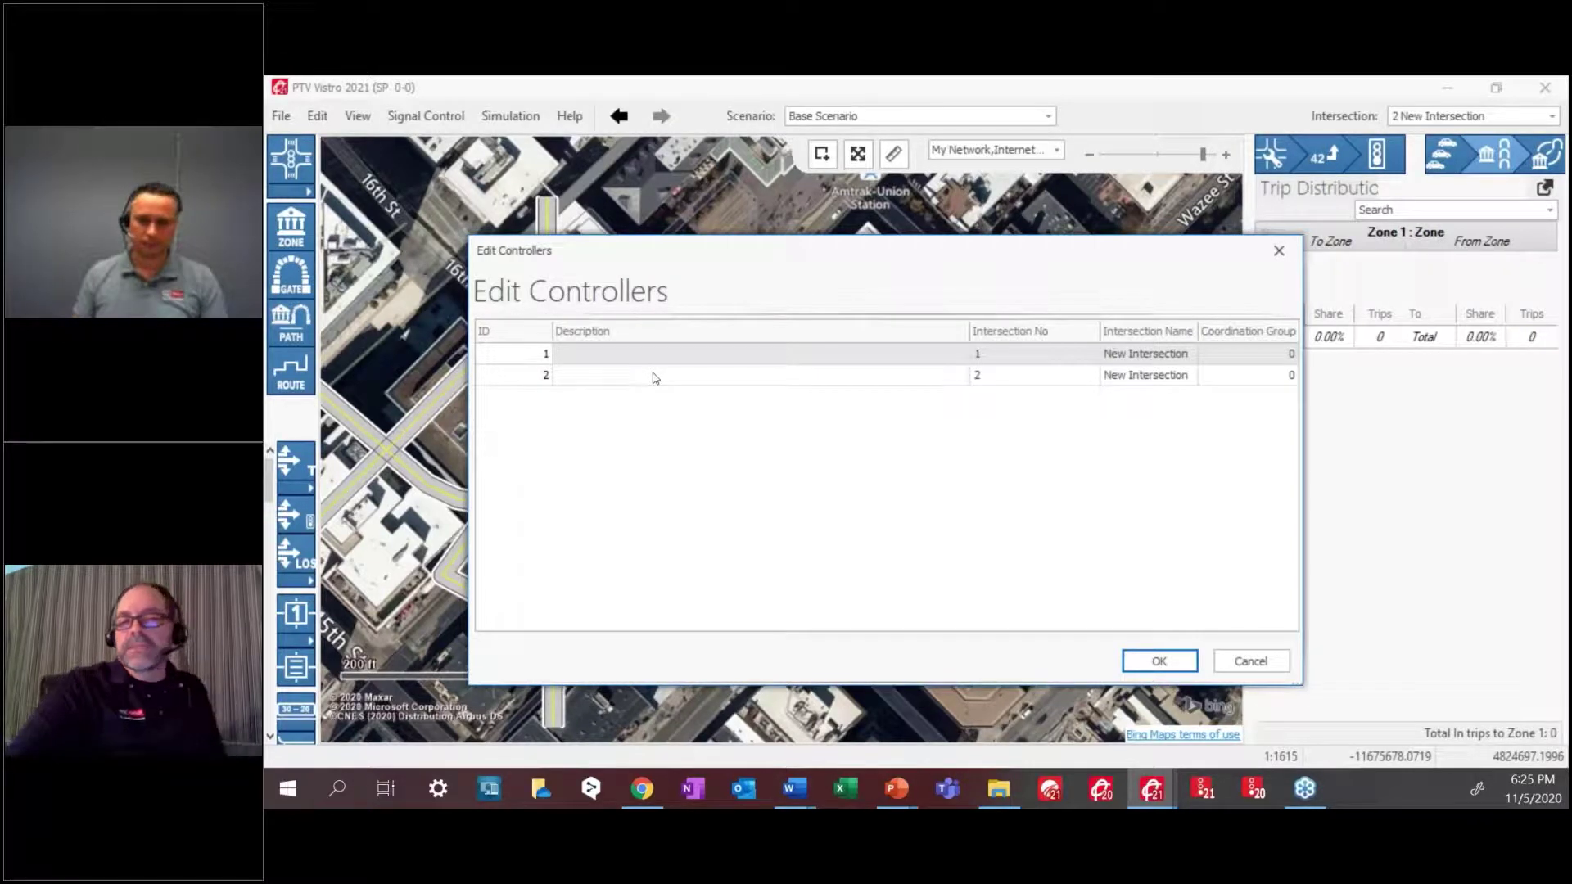
{"action": "left_click", "coordinate": [1243, 663]}
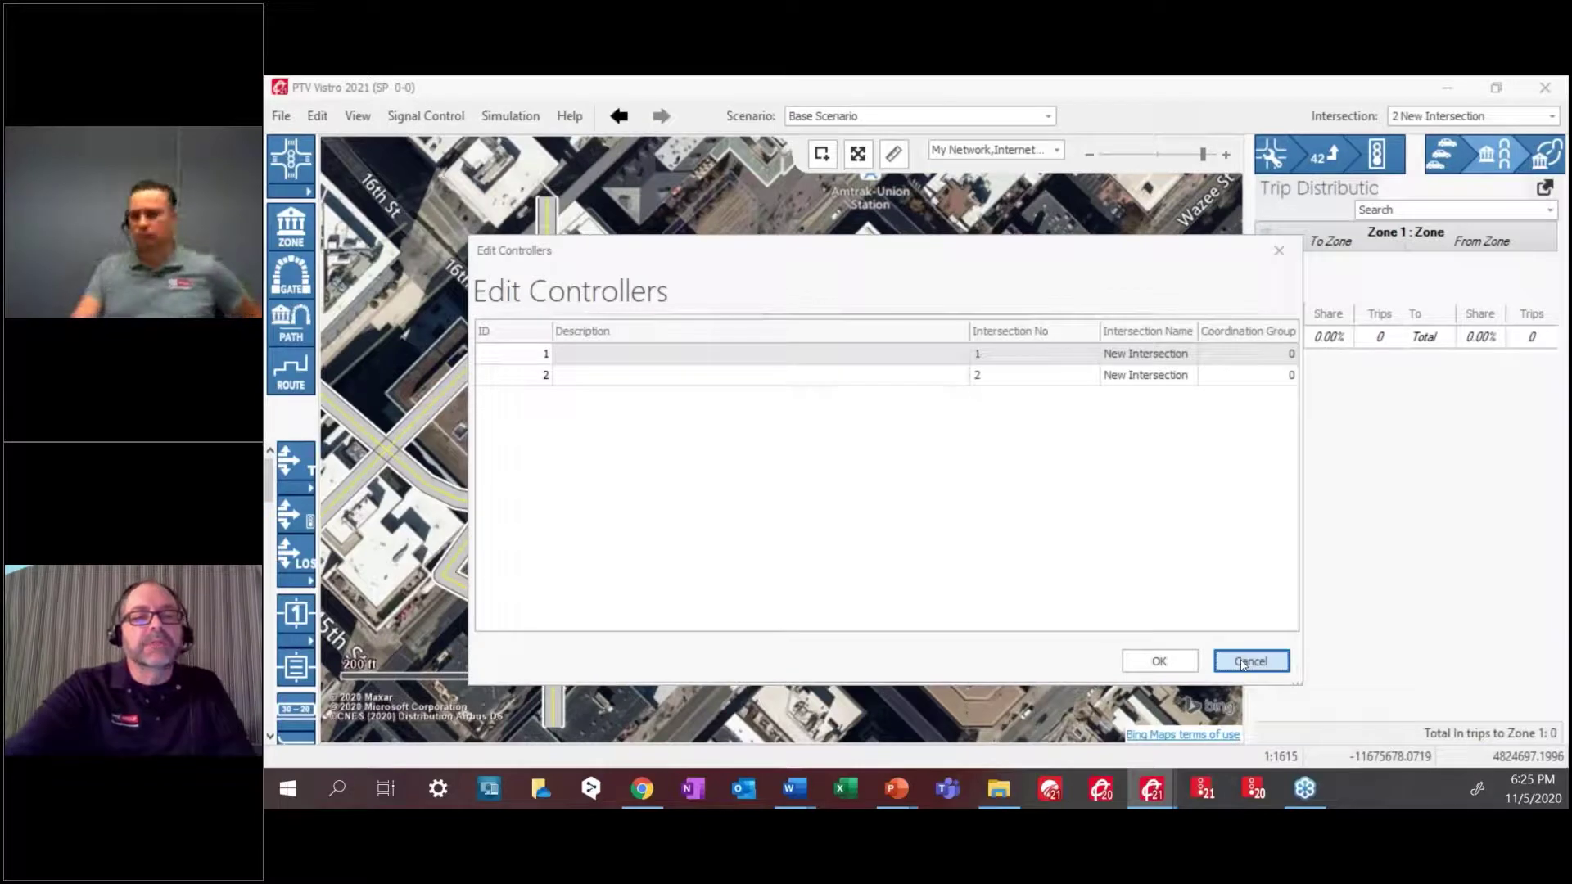
{"action": "left_click", "coordinate": [1243, 664]}
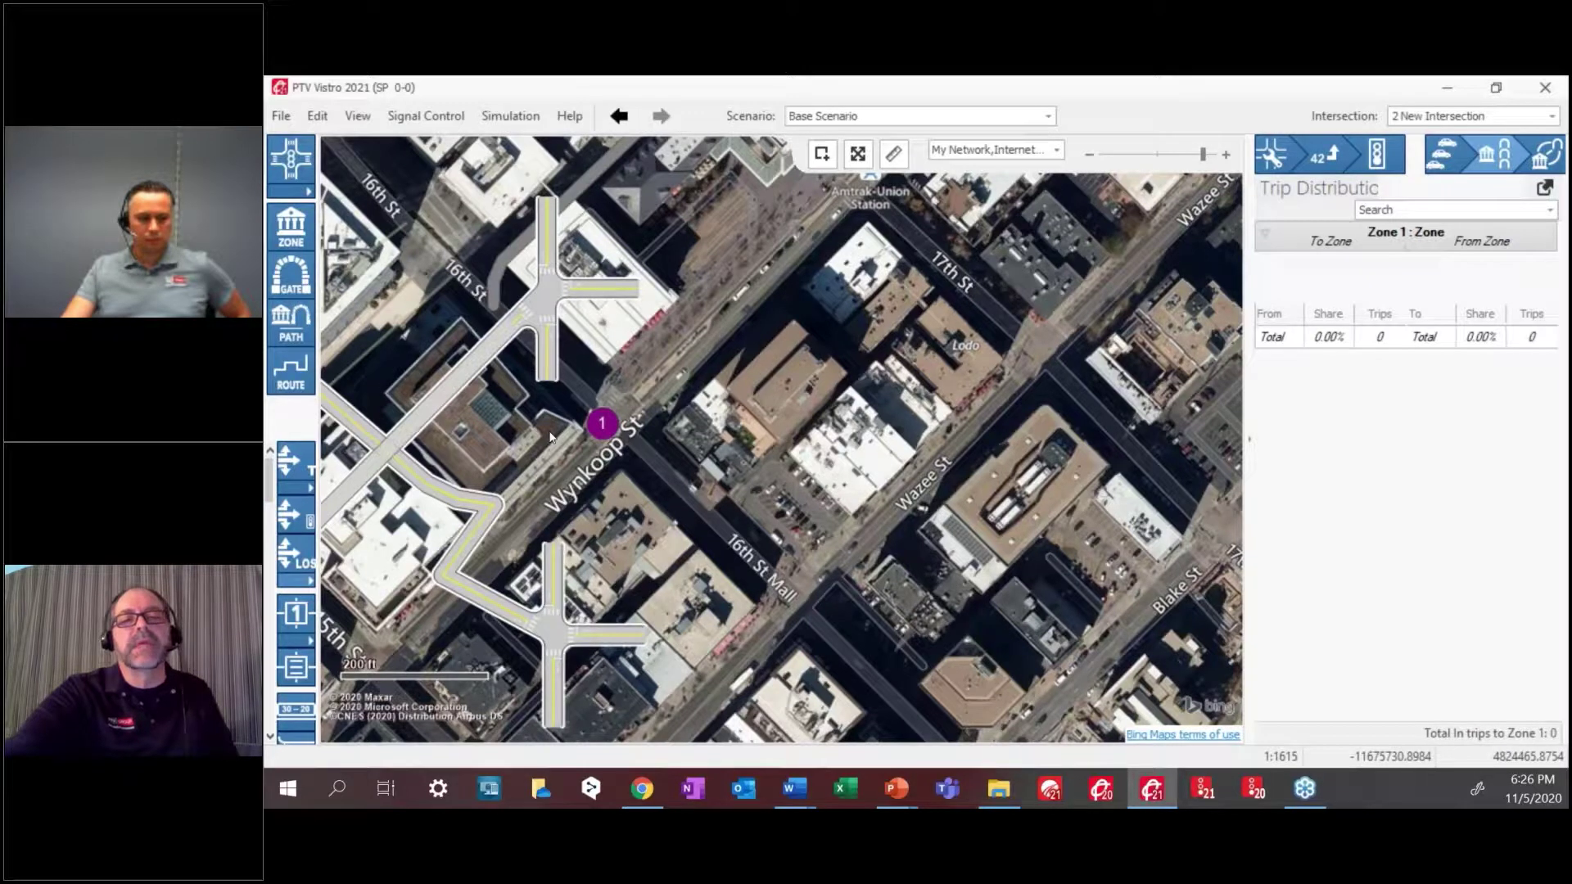
Hide the Internet Map background imagery and close the map layers list
{"action": "left_click", "coordinate": [1057, 150]}
{"action": "left_click", "coordinate": [953, 278]}
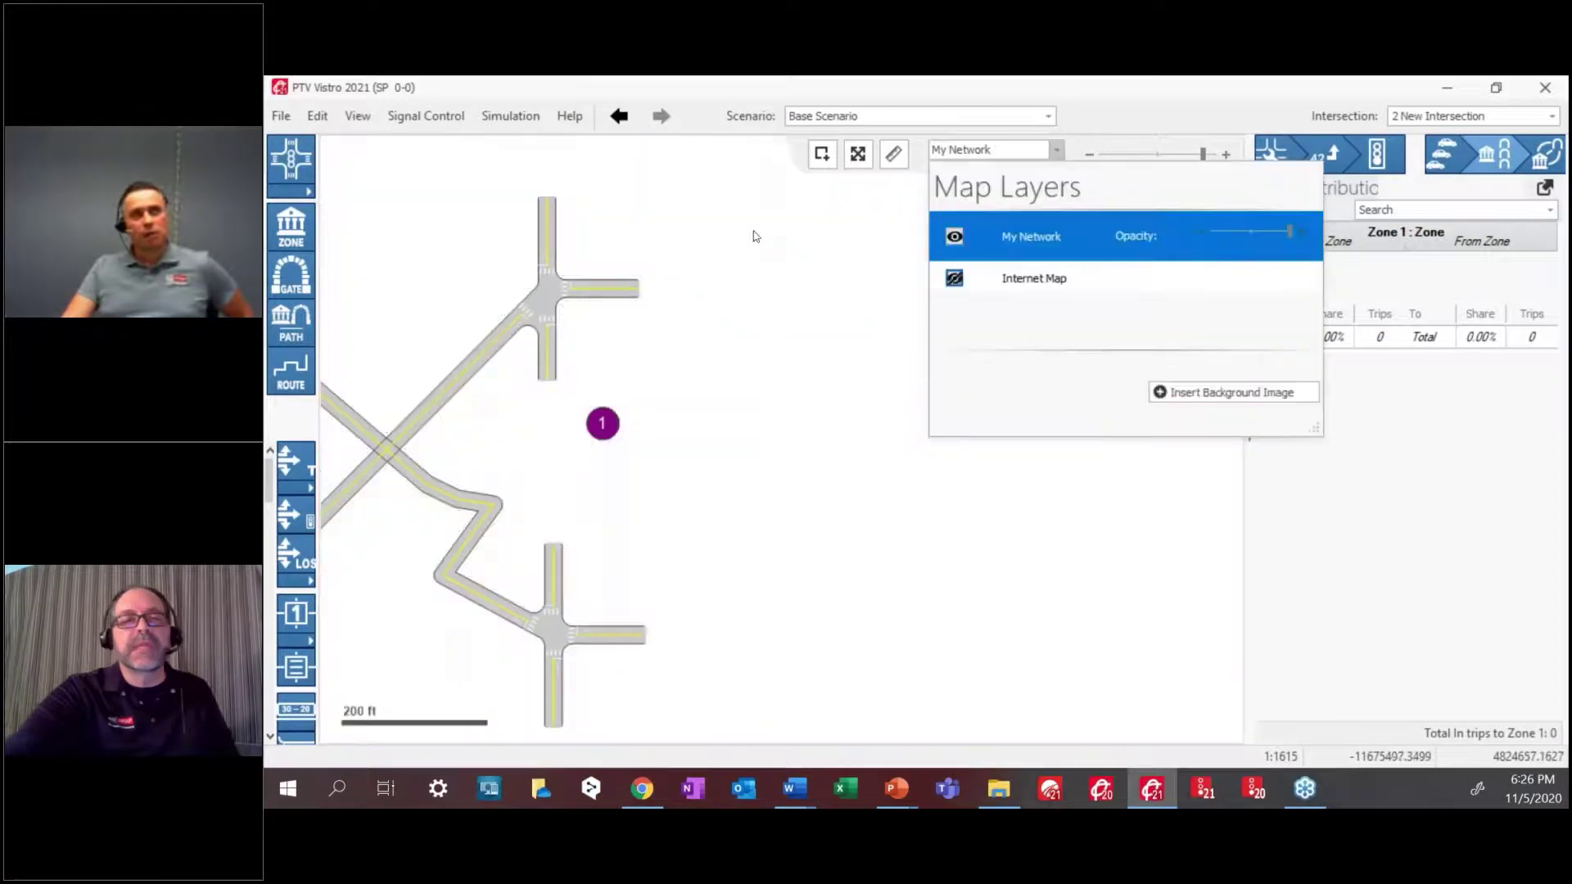
{"action": "left_click", "coordinate": [782, 168]}
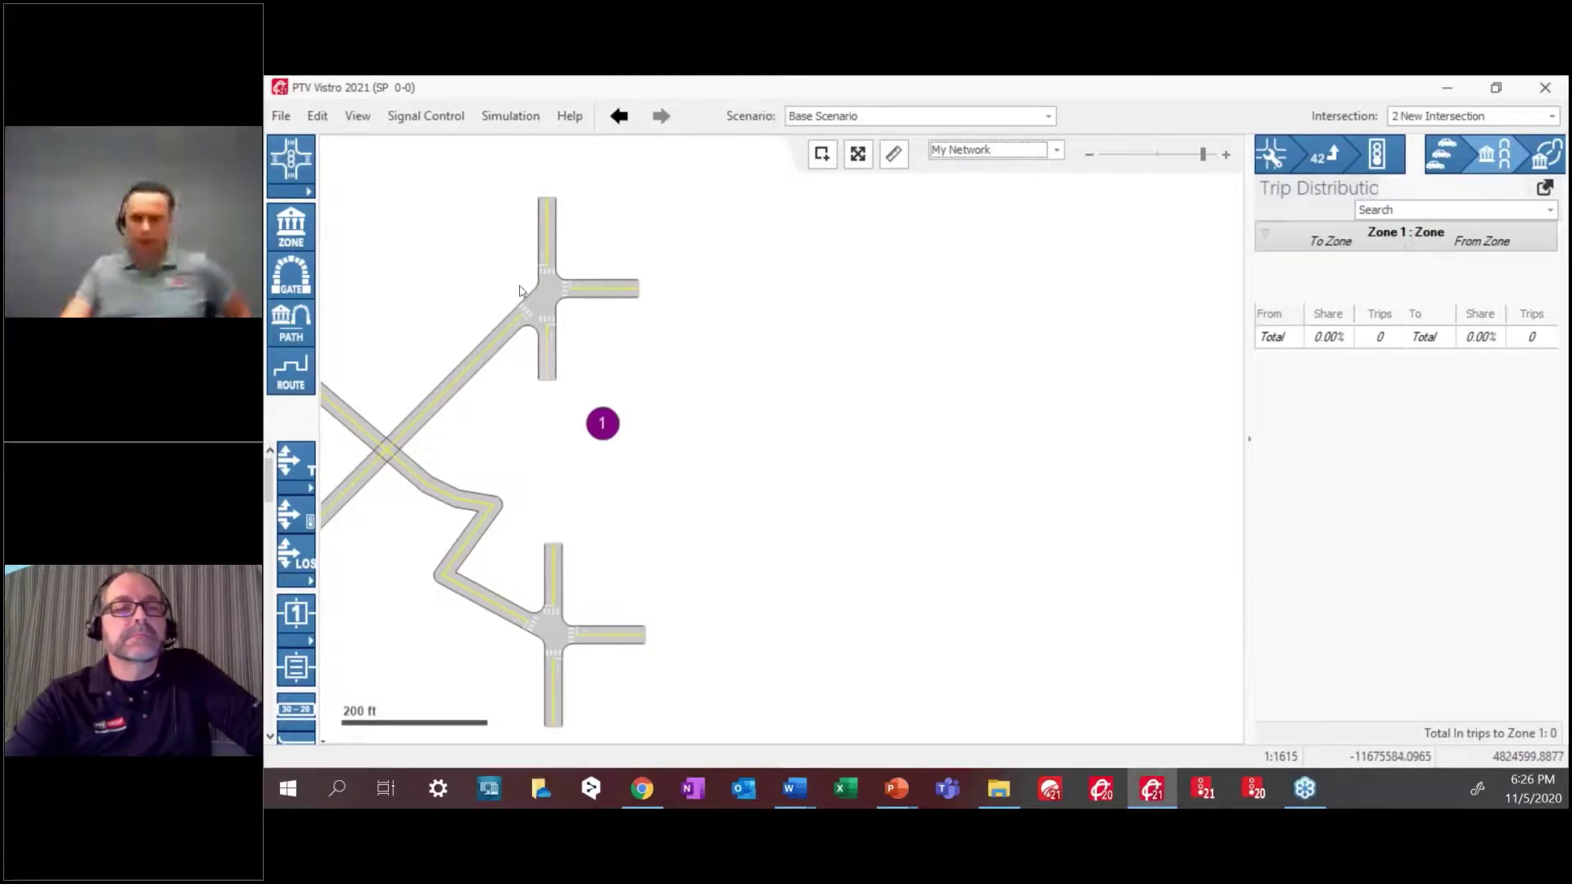
Reopen the File menu with Alt+F to reveal the Export submenu listing Values
{"action": "left_click", "coordinate": [281, 115]}
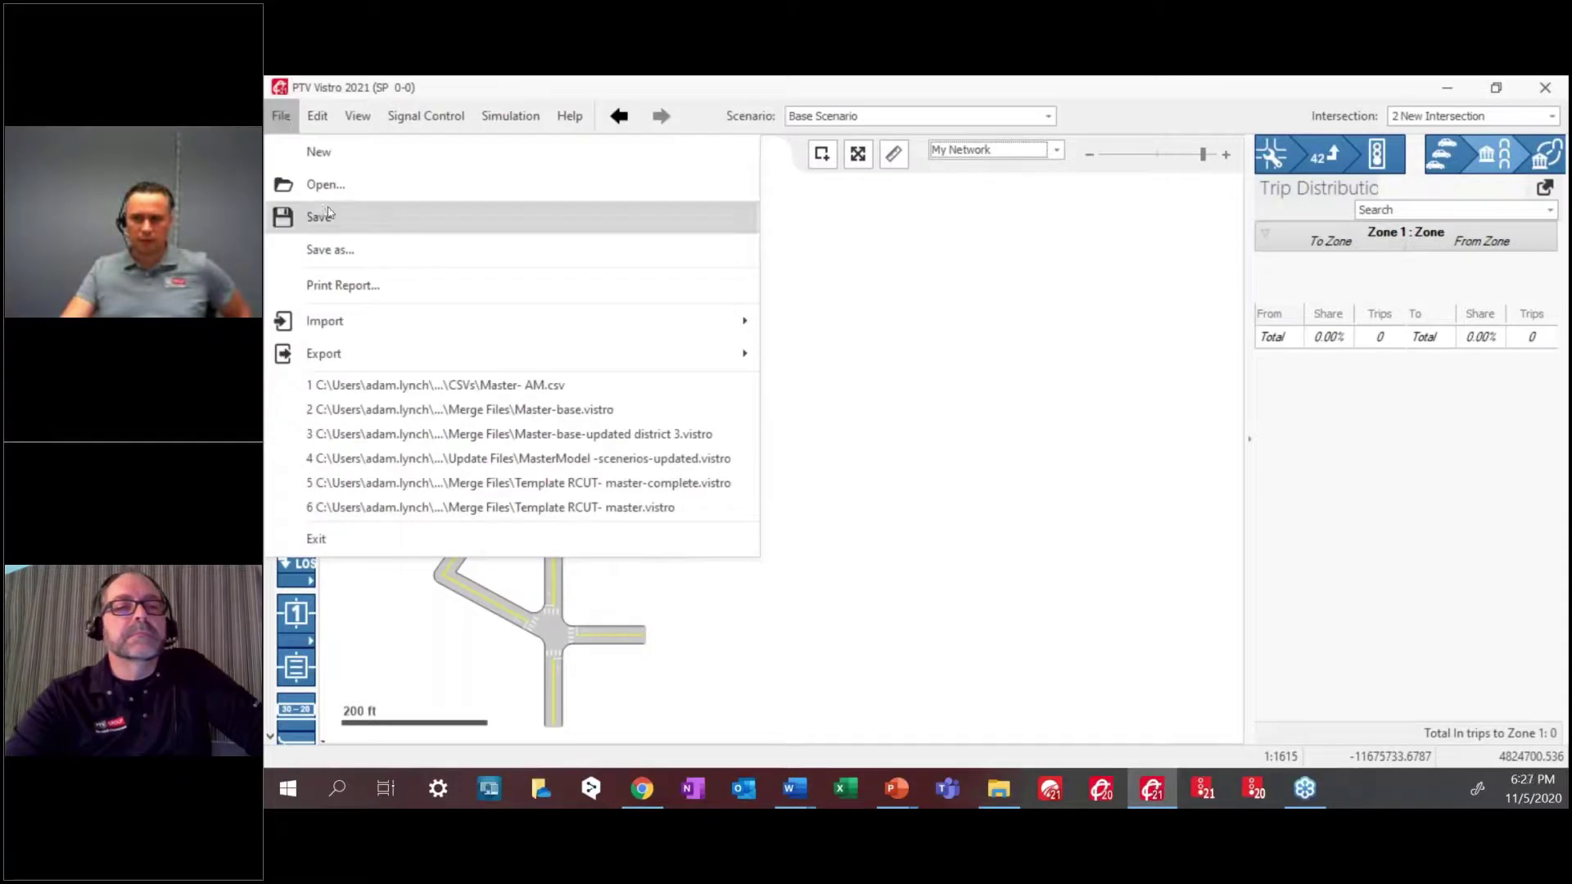
{"action": "left_click", "coordinate": [1224, 82]}
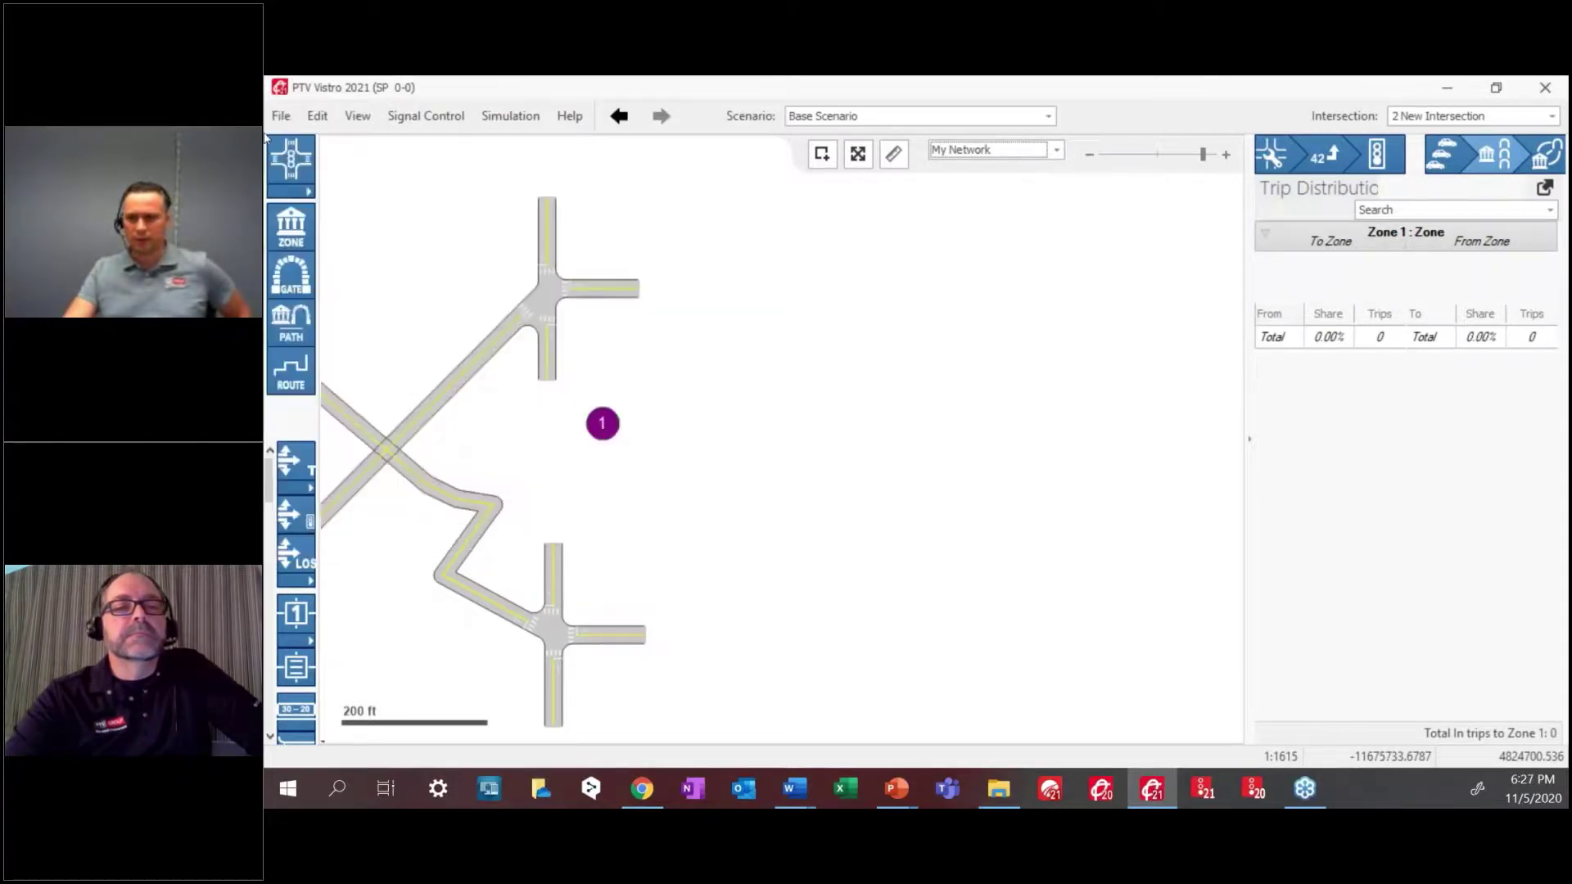
{"action": "key", "text": "alt+f"}
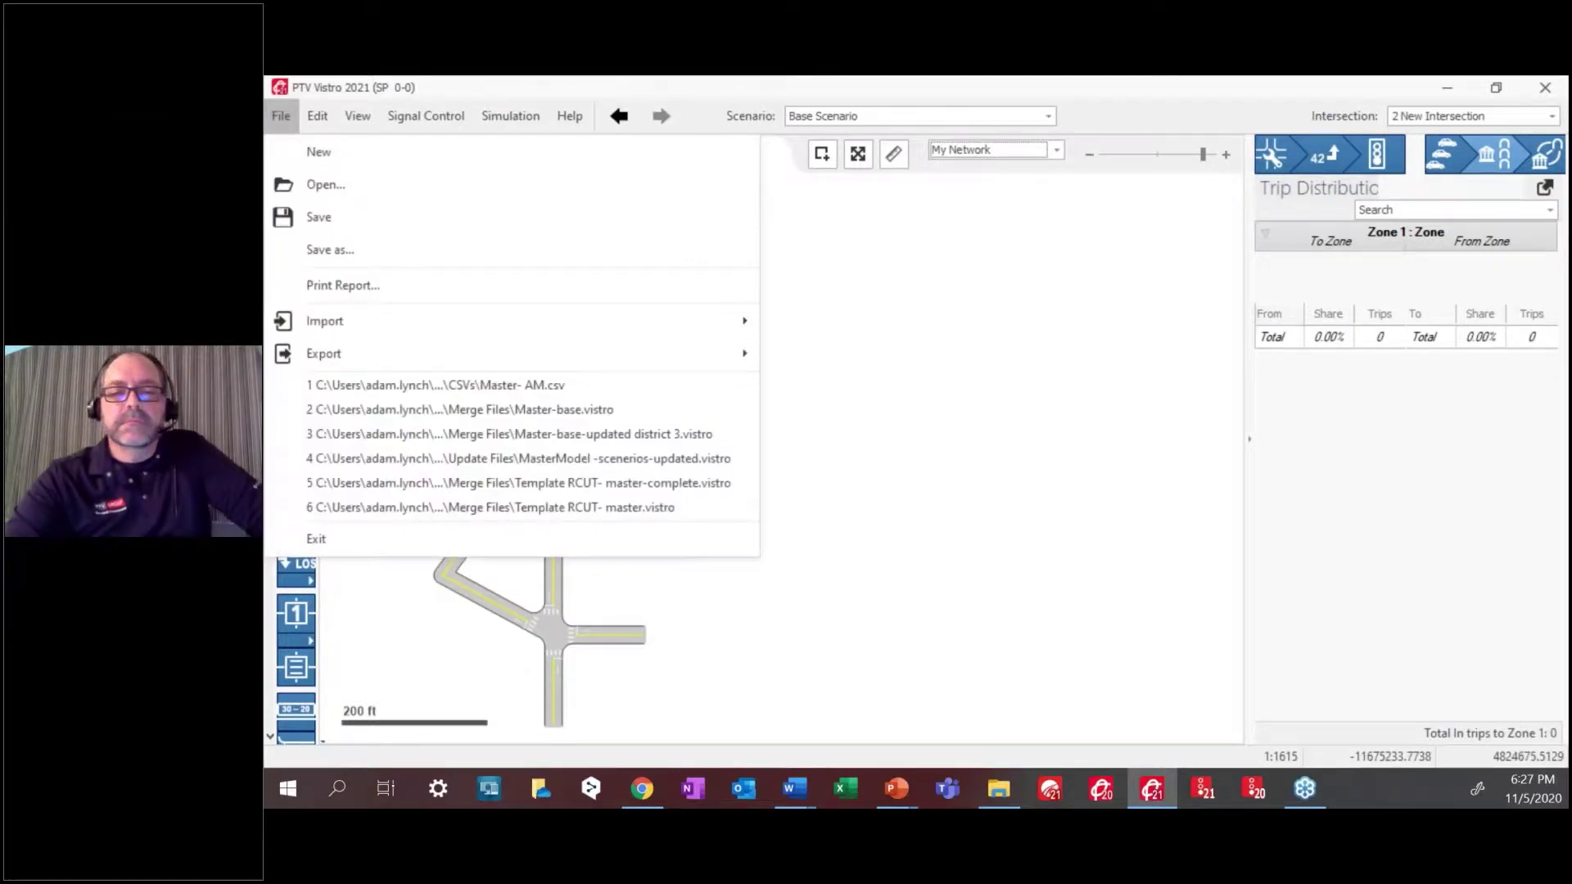
{"action": "key", "text": "Escape"}
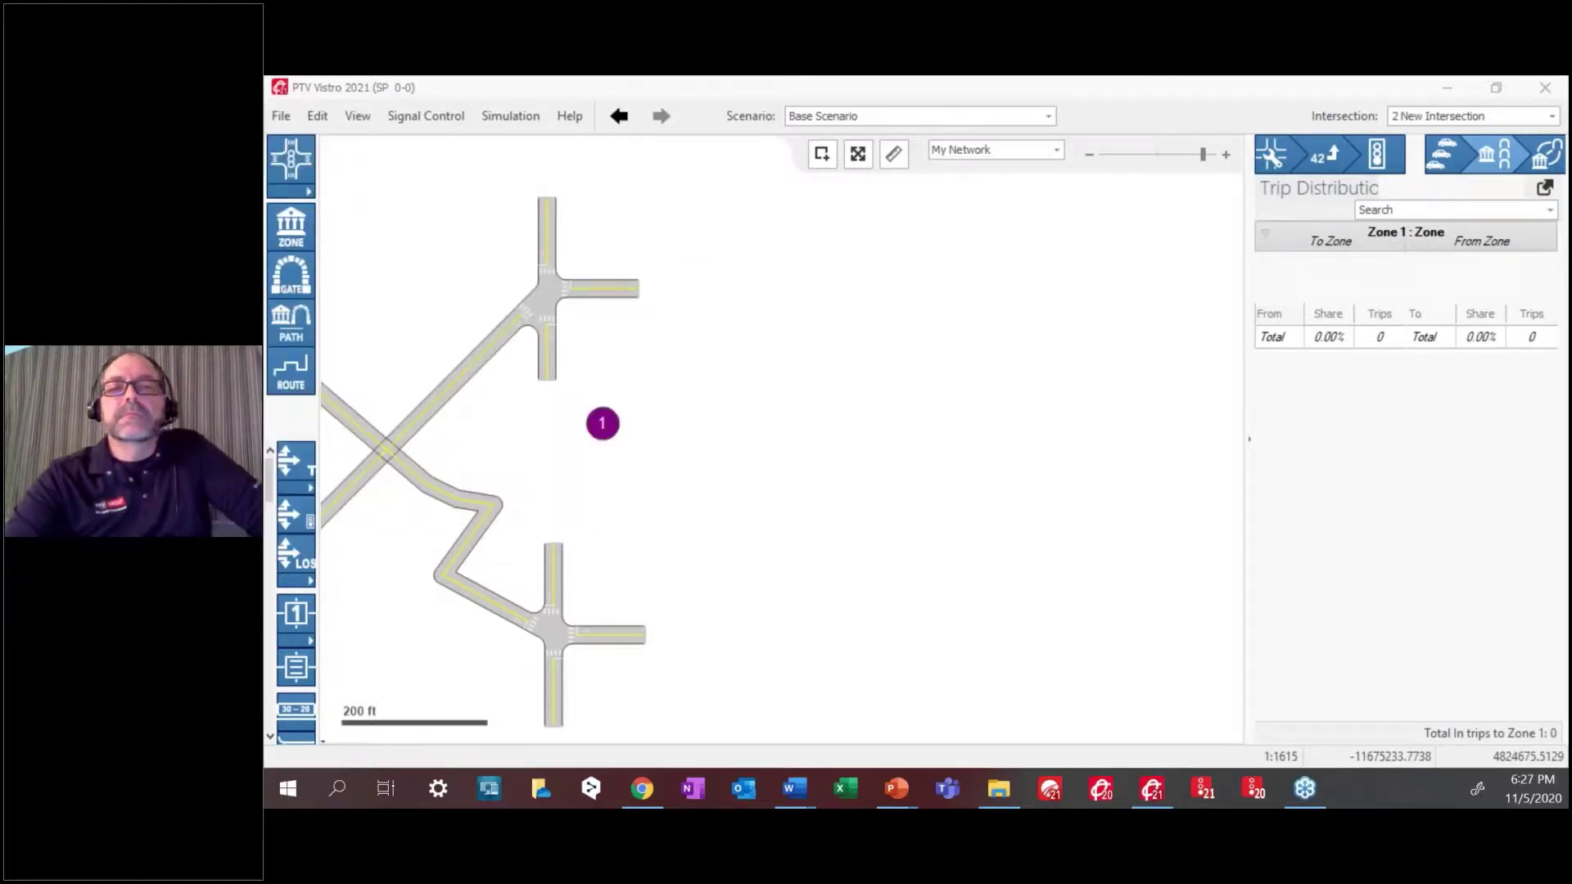
{"action": "key", "text": "alt+f"}
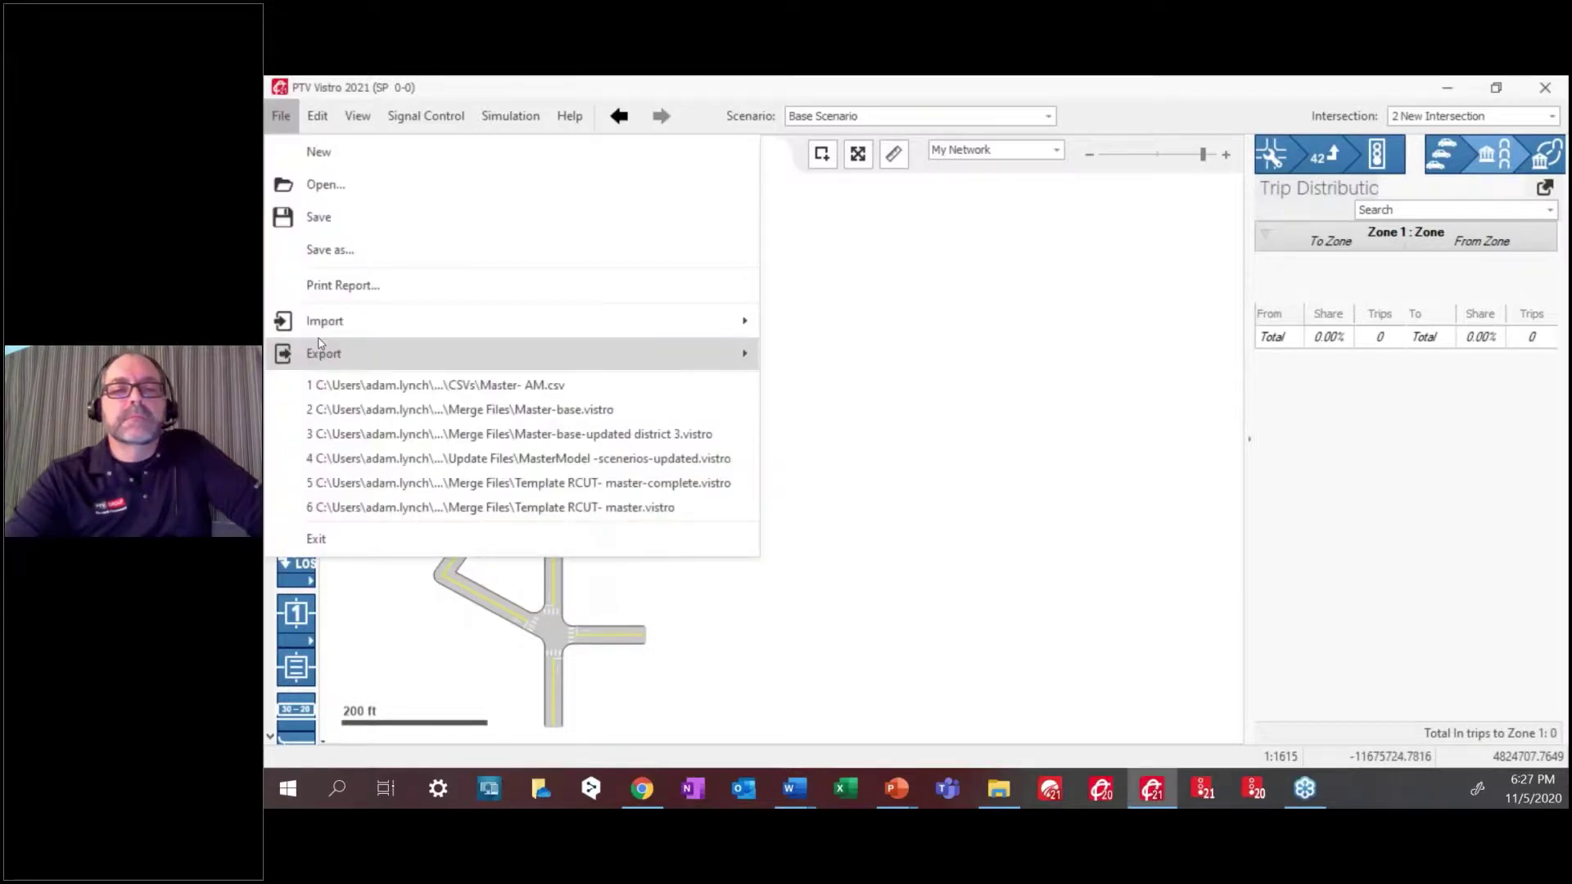
{"action": "mouse_move", "coordinate": [586, 354]}
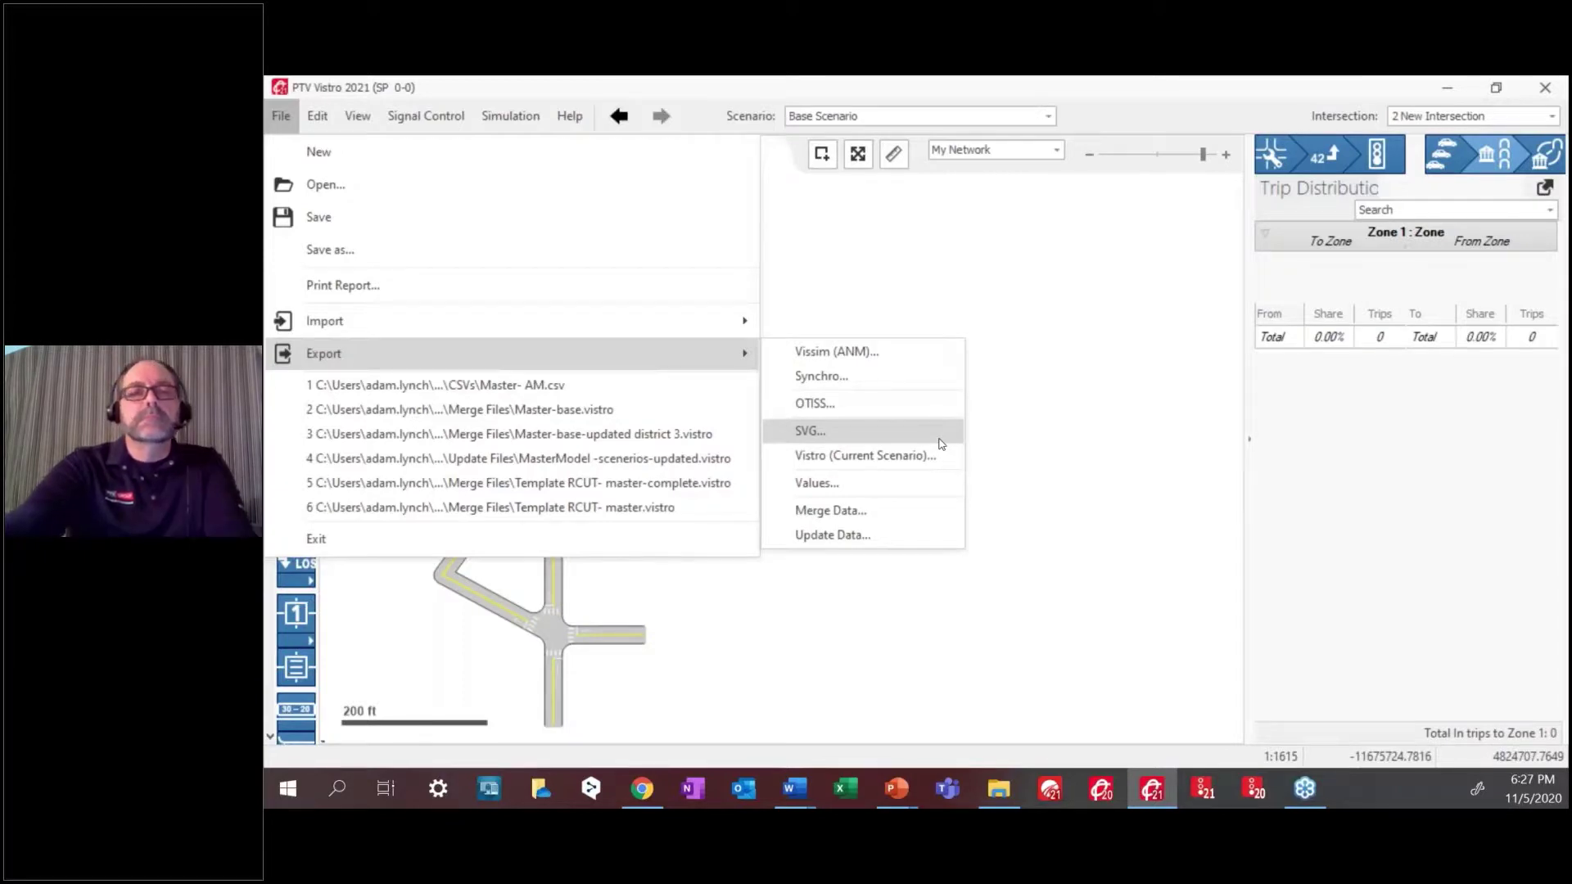
Open the Values Export dialog, browse the Value Attribute list, and close it without exporting
{"action": "left_click", "coordinate": [877, 492]}
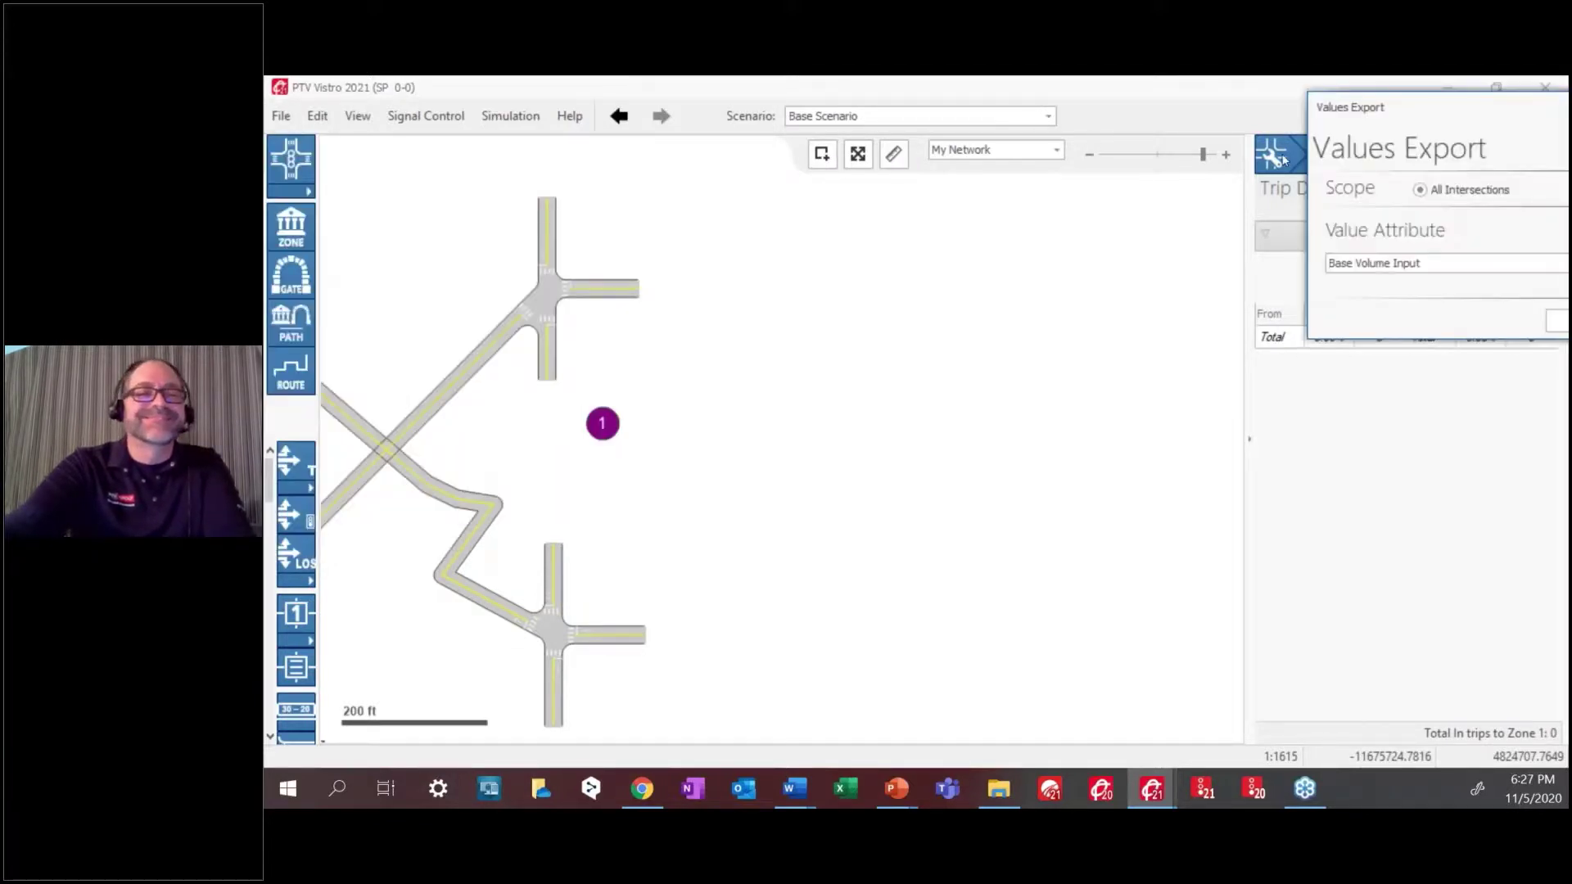
{"action": "left_click_drag", "start_coordinate": [1478, 107], "coordinate": [799, 324]}
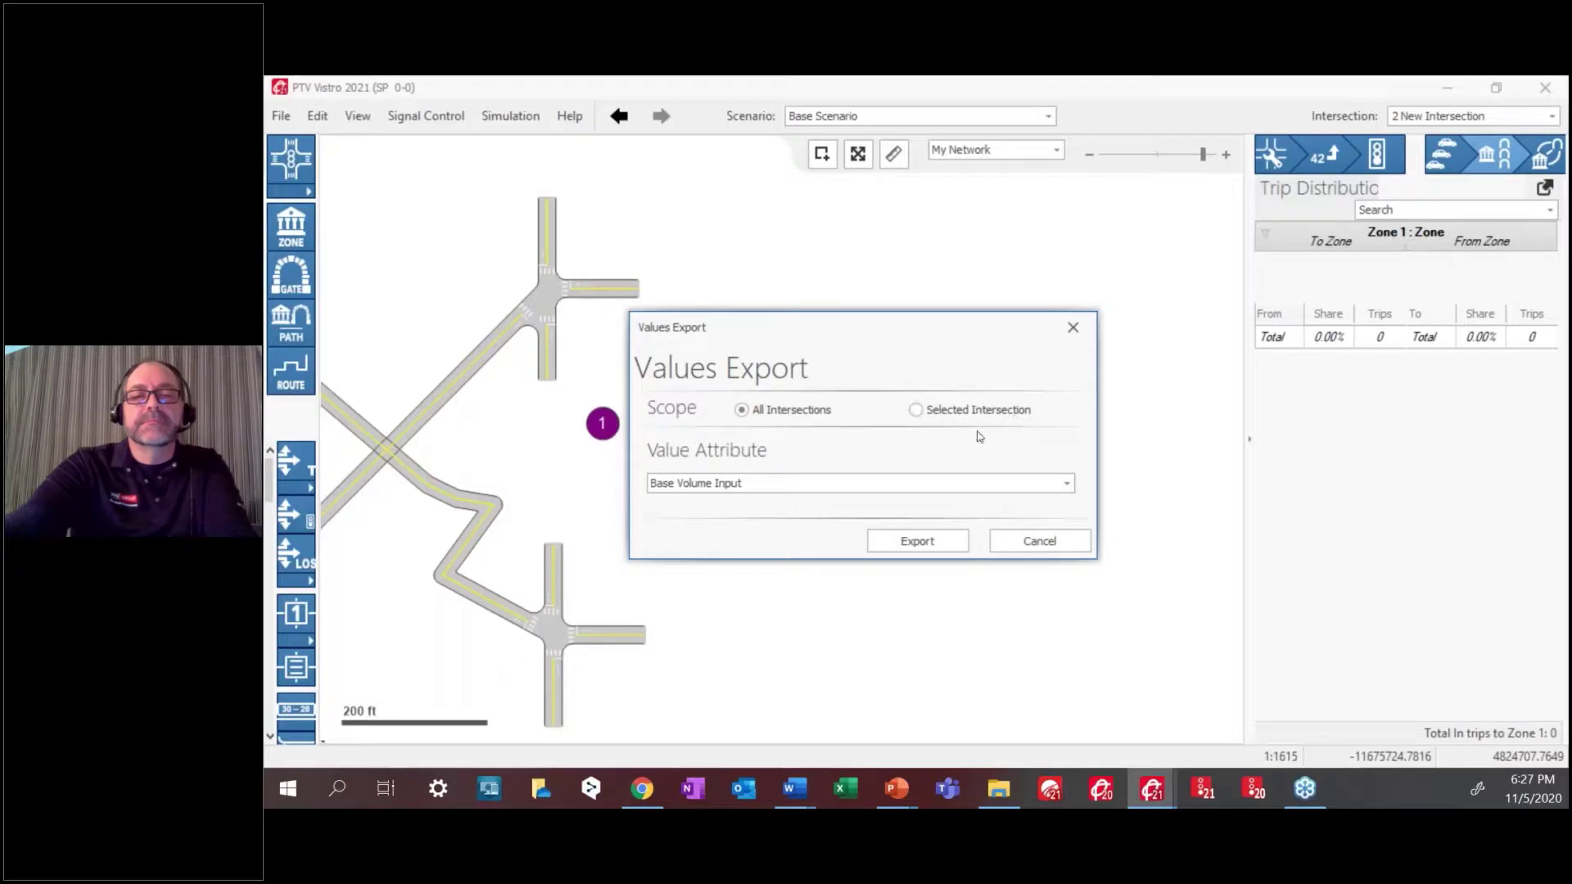
{"action": "left_click", "coordinate": [1068, 486]}
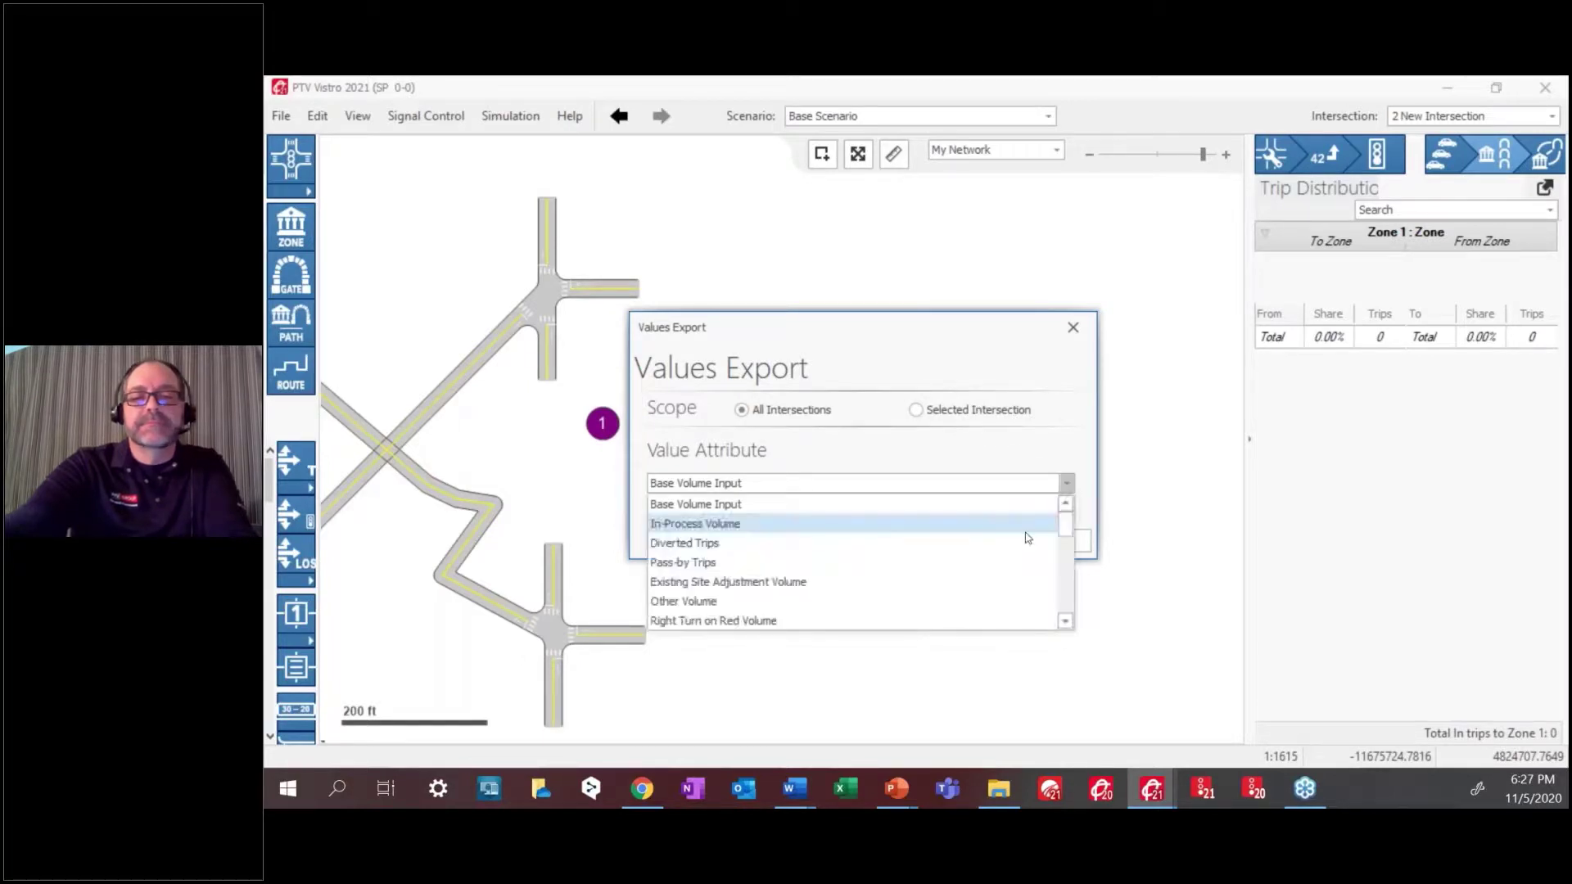
{"action": "mouse_move", "coordinate": [1064, 534]}
{"action": "left_mouse_down"}
{"action": "mouse_move", "coordinate": [1063, 597]}
{"action": "mouse_move", "coordinate": [1059, 526]}
{"action": "left_mouse_up"}
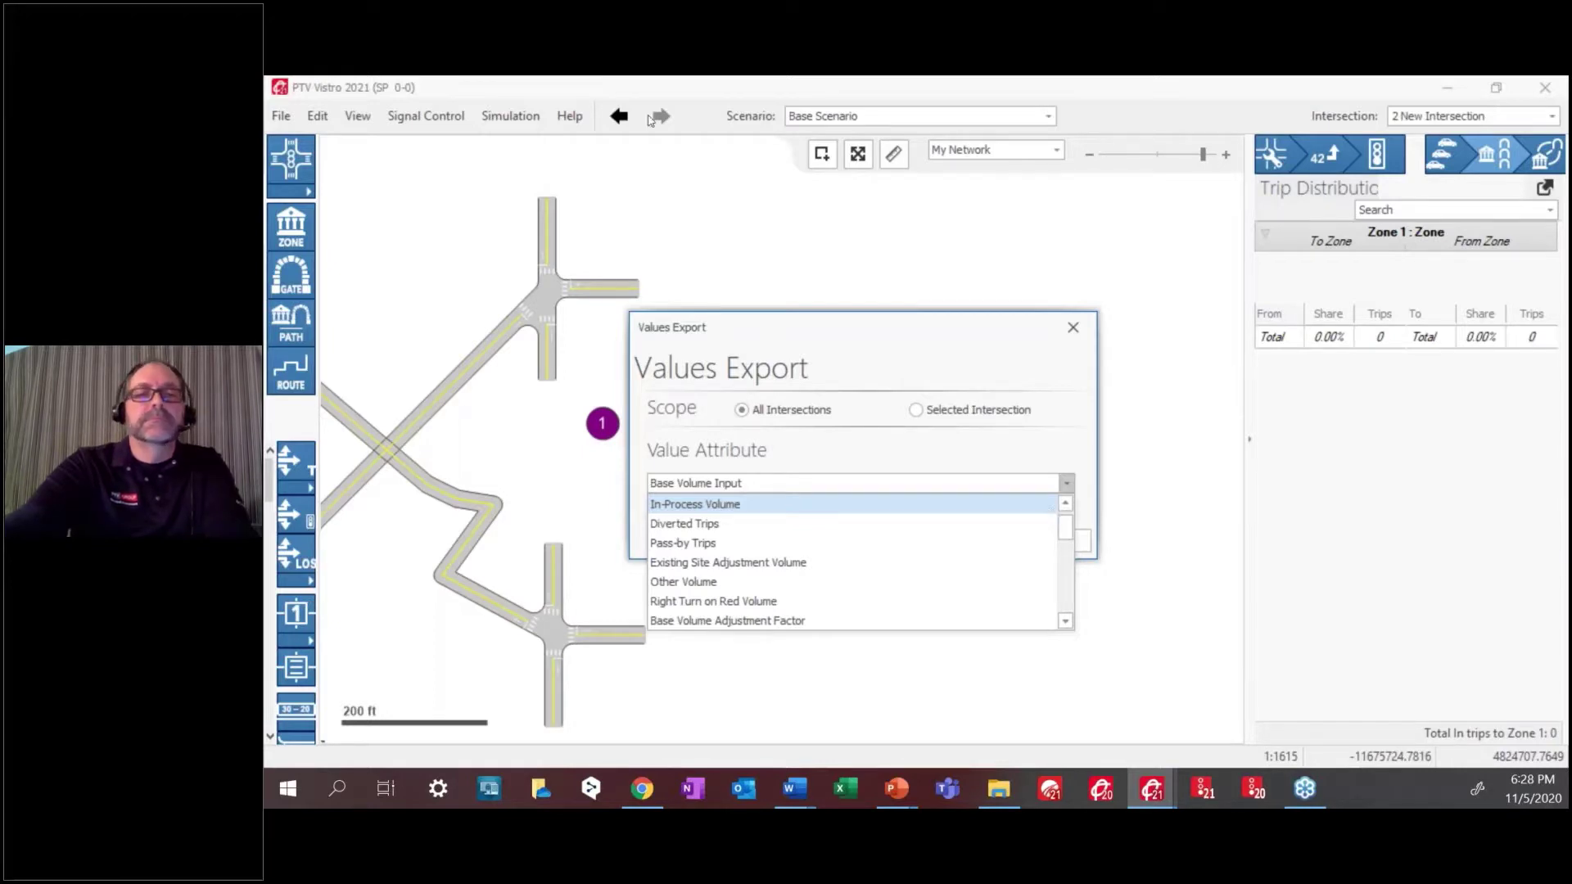
{"action": "left_click", "coordinate": [1084, 334]}
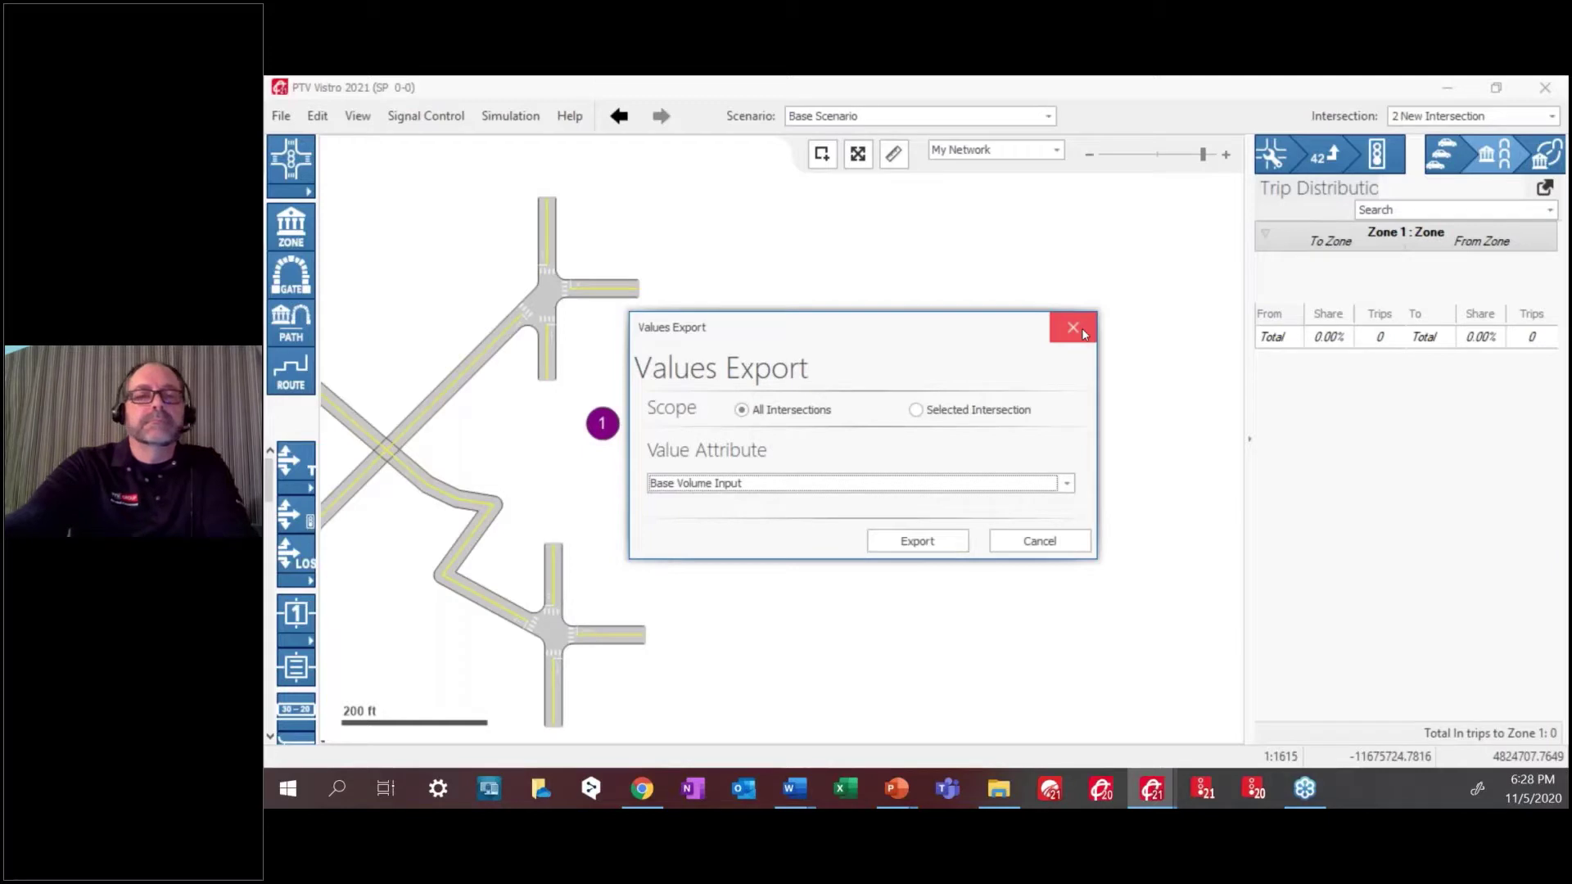
{"action": "left_click", "coordinate": [1082, 332]}
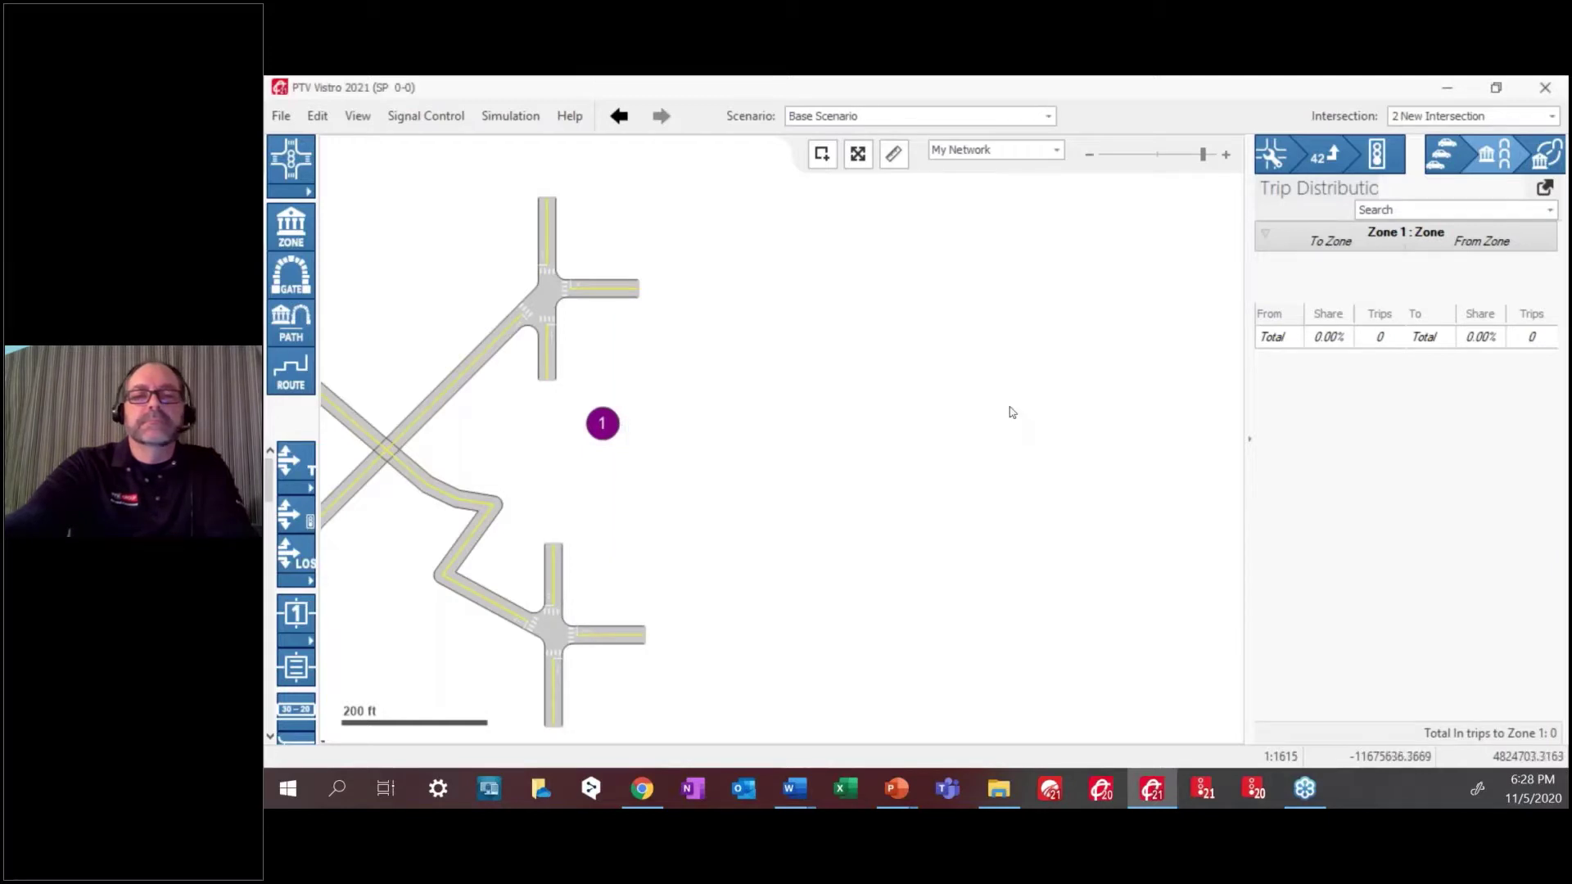
{"action": "left_click", "coordinate": [276, 117]}
{"action": "mouse_move", "coordinate": [720, 321]}
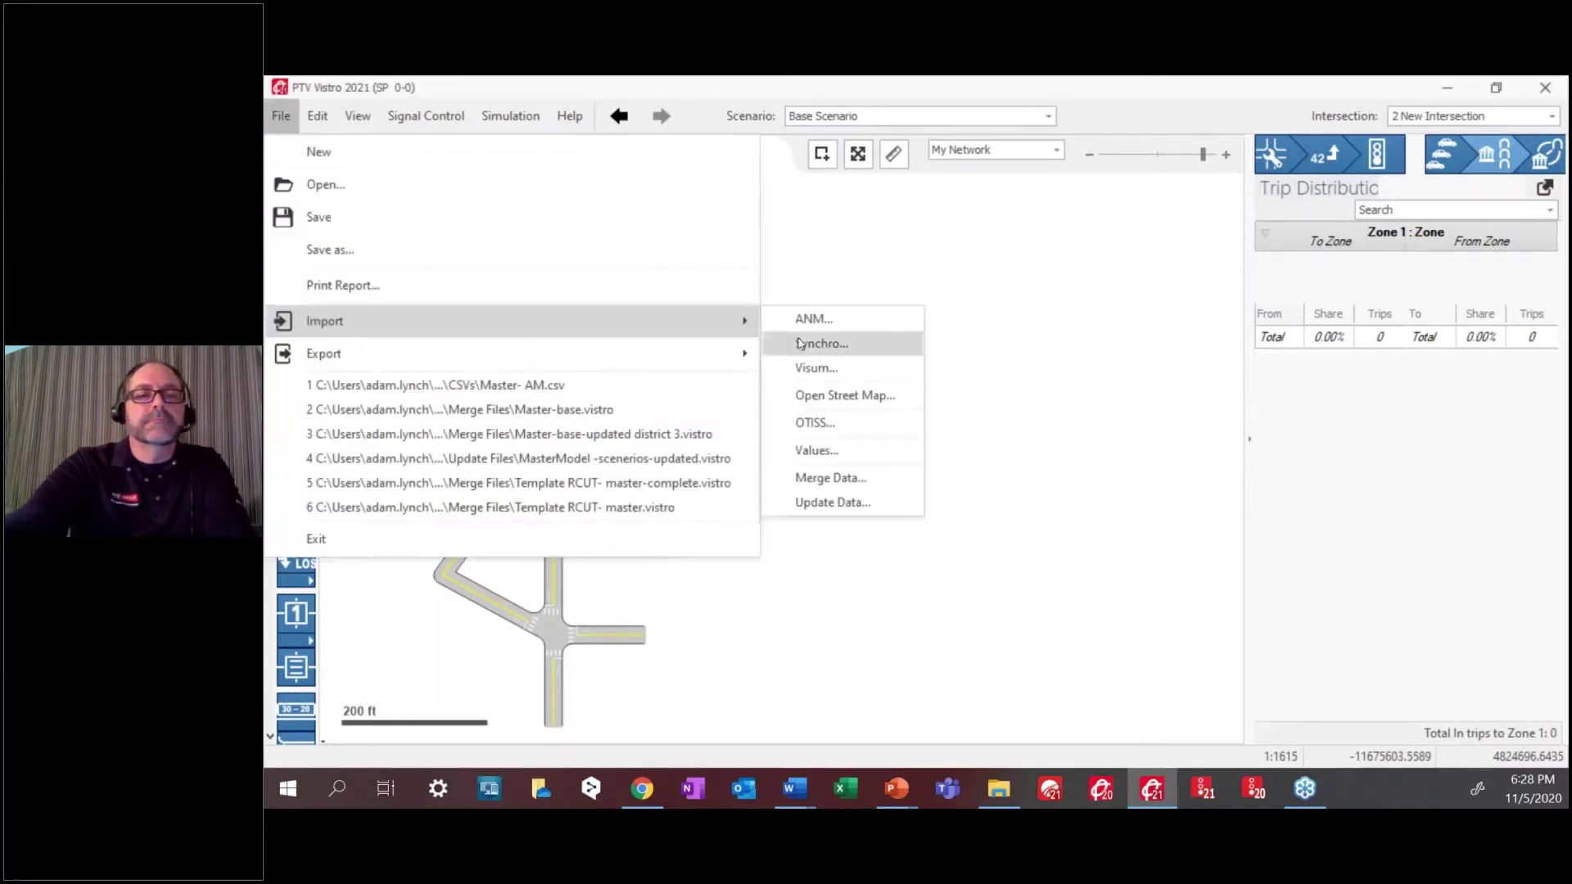
{"action": "left_click", "coordinate": [819, 449]}
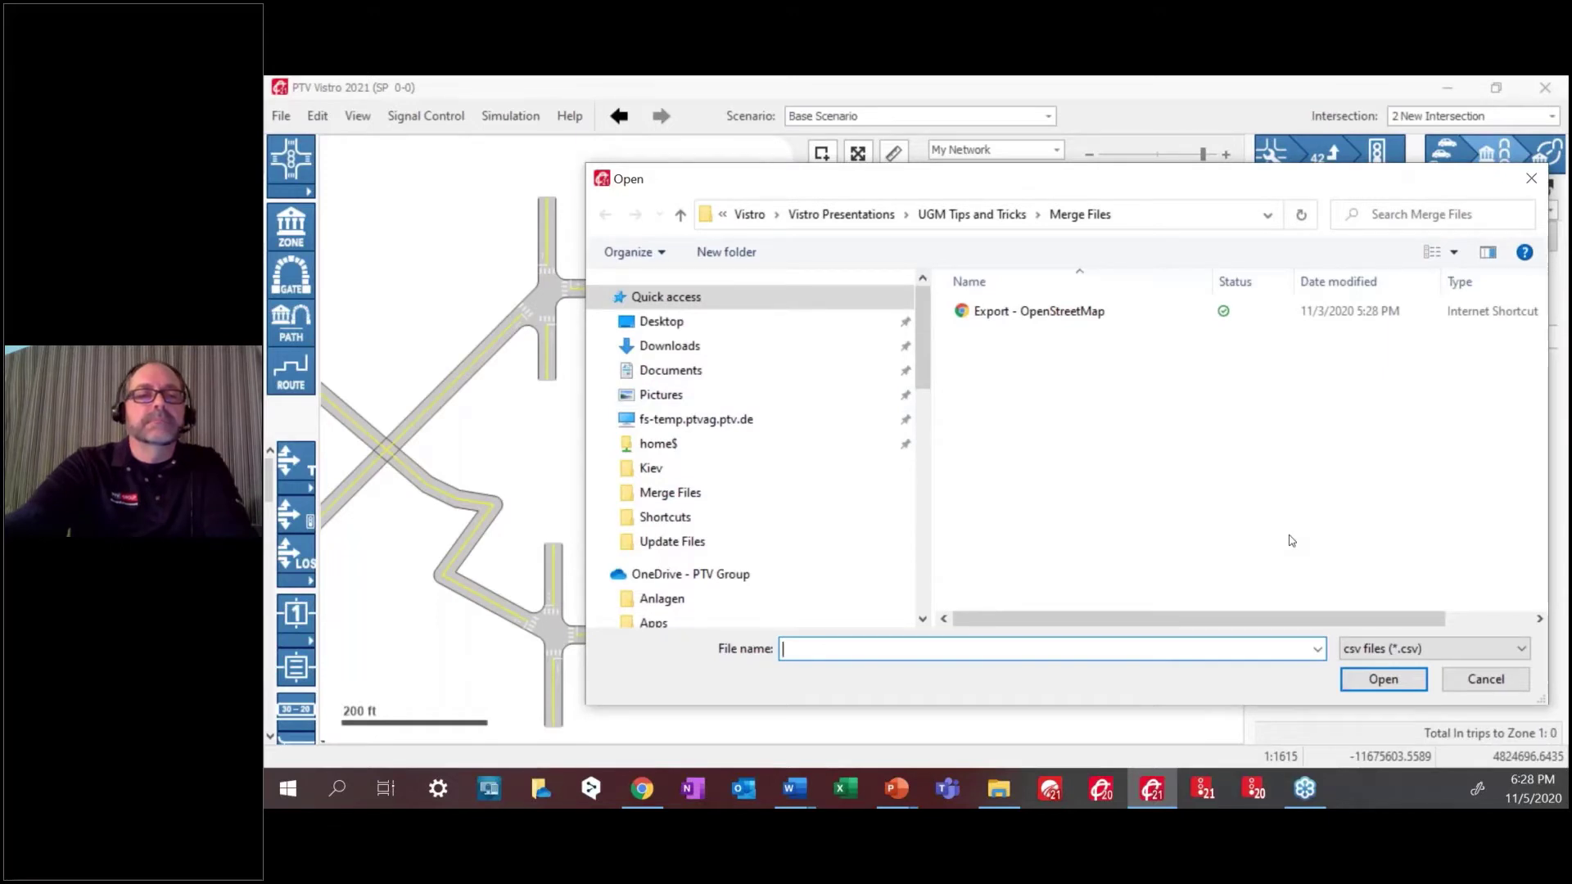
{"action": "left_click", "coordinate": [1504, 681]}
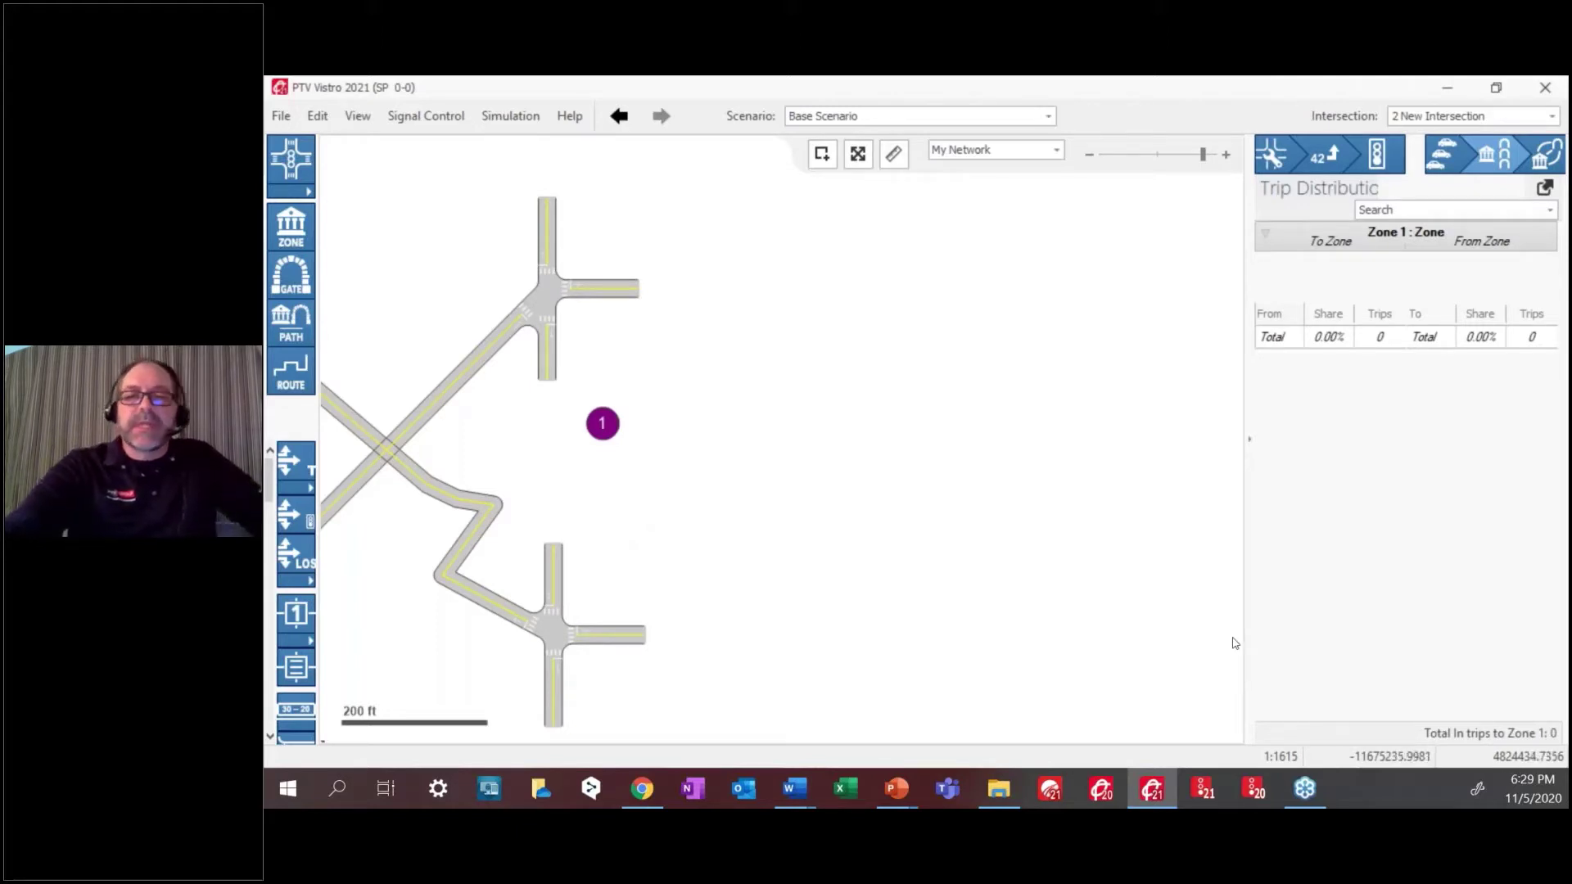
Drag the map splitter left so Zone 1's Trip Distribution panel is wider
{"action": "left_click_drag", "start_coordinate": [1251, 643], "coordinate": [1115, 650]}
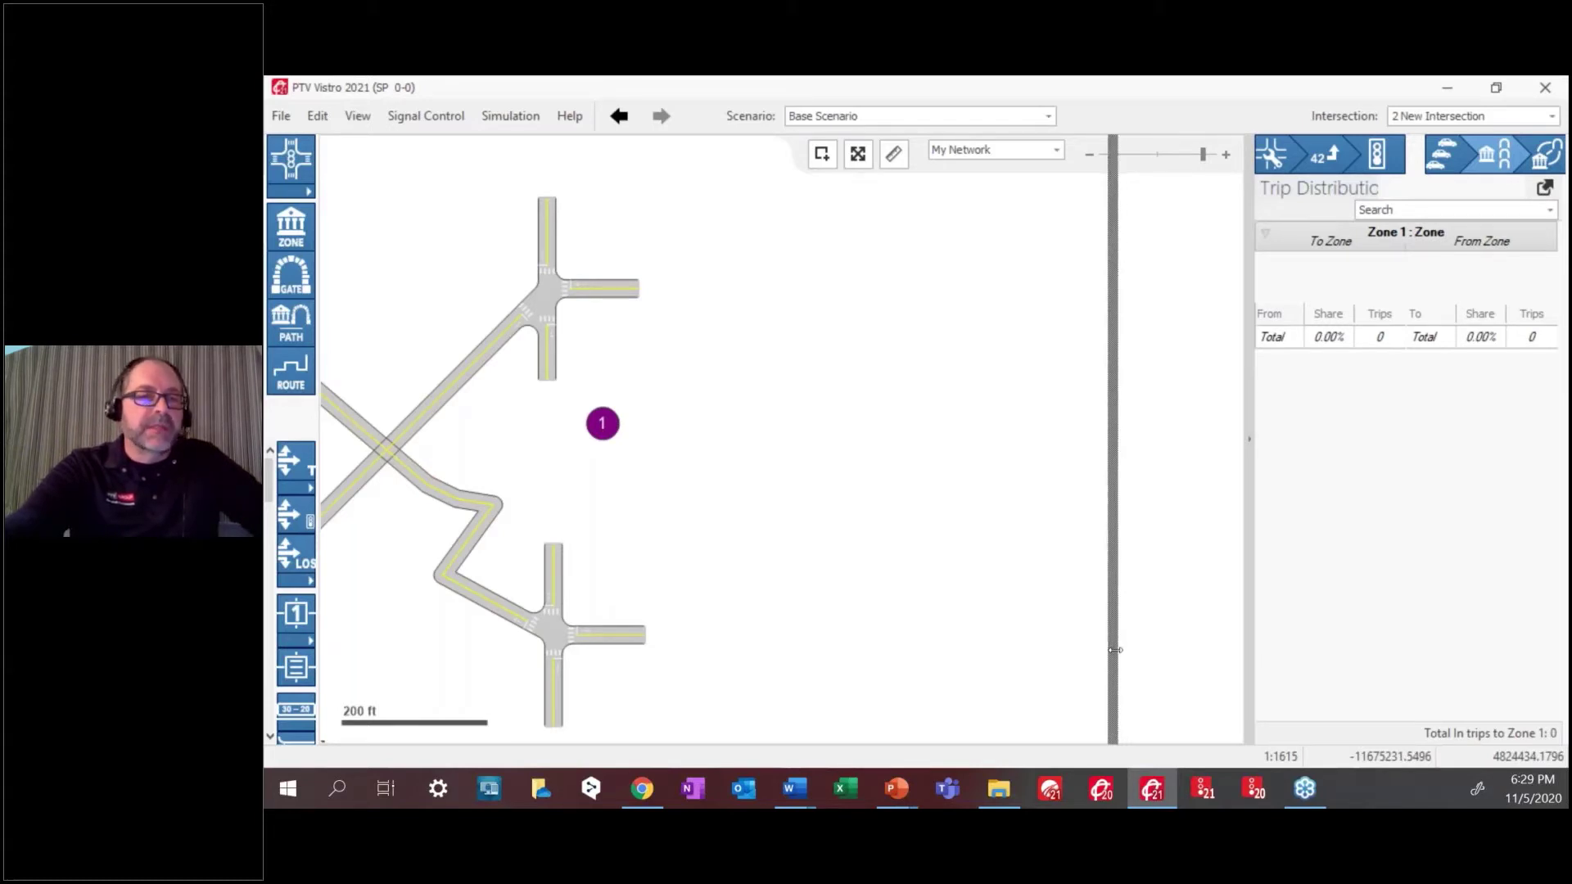
{"action": "left_click_drag", "start_coordinate": [1115, 650], "coordinate": [1114, 650]}
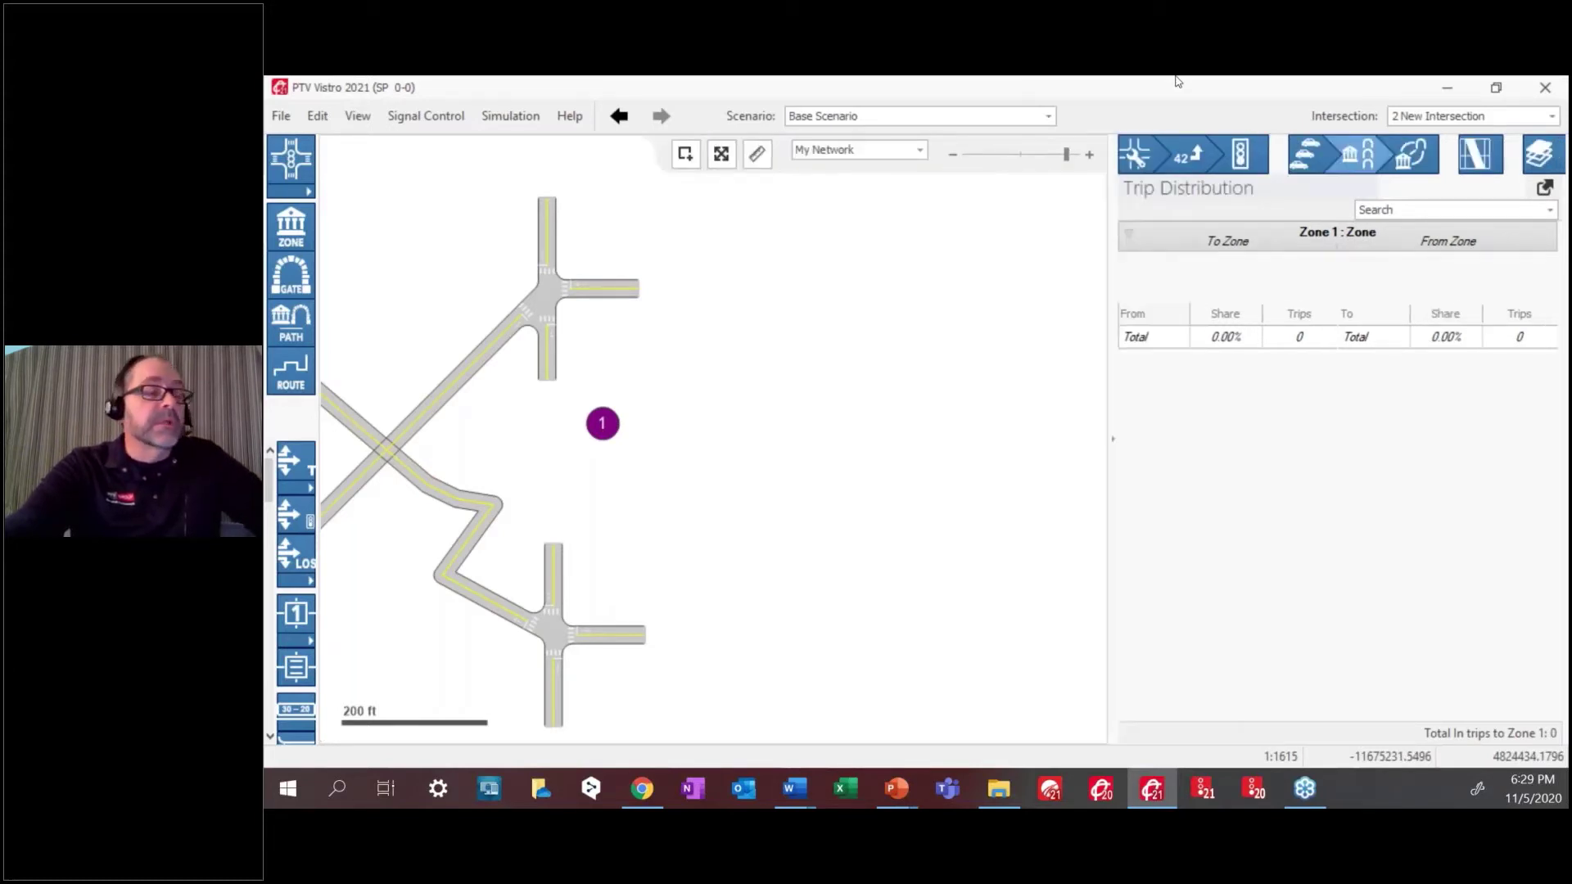